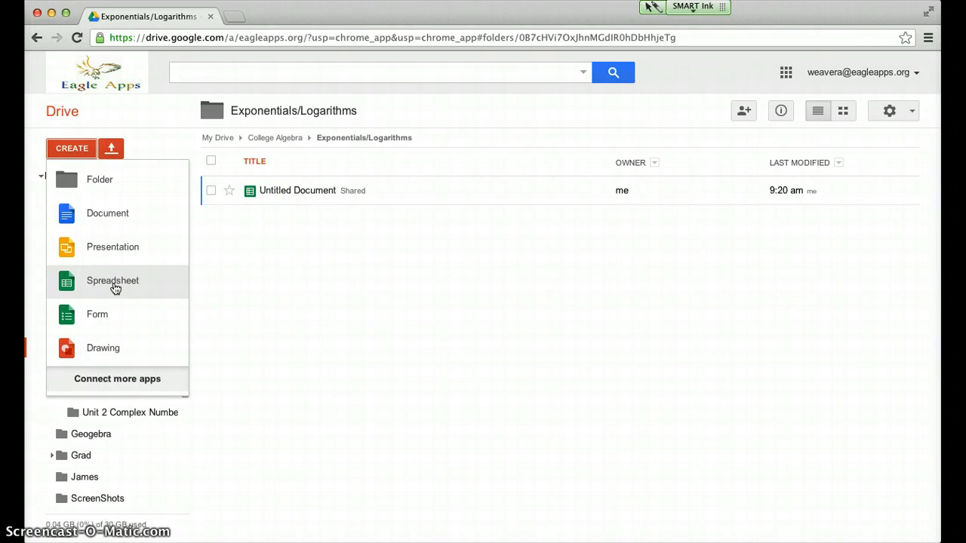
Open the shared Untitled Document spreadsheet and rename it with the owner's surname and first initial followed by "Excel"
click(283, 193)
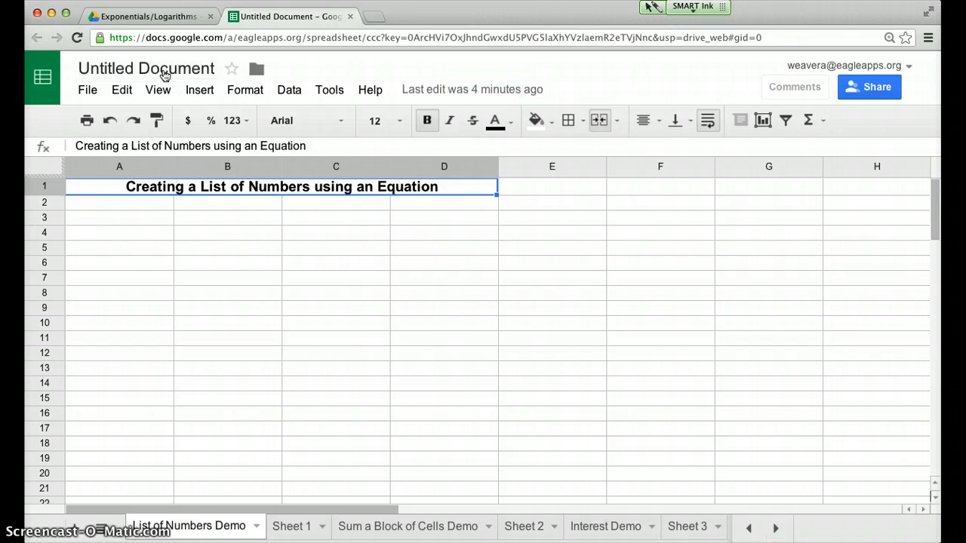
click(165, 76)
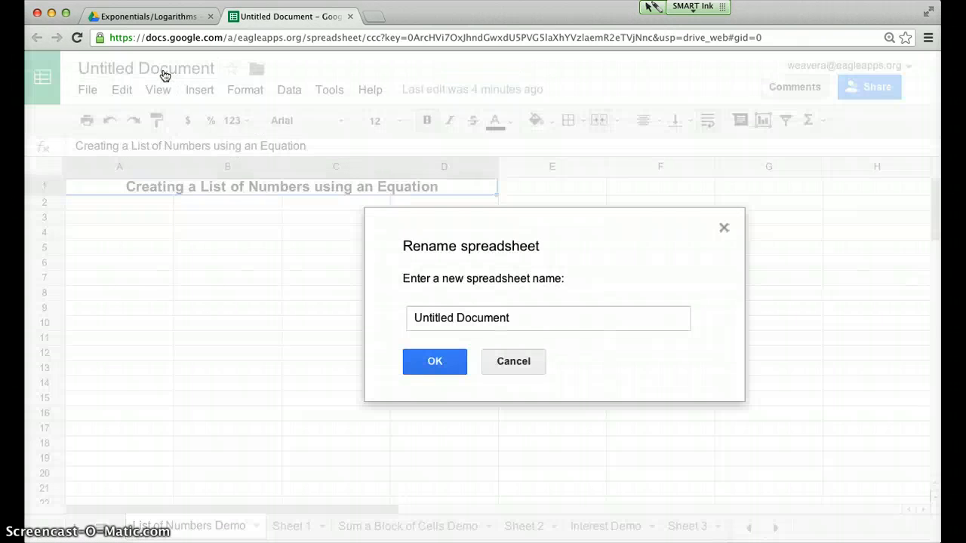
click(511, 318)
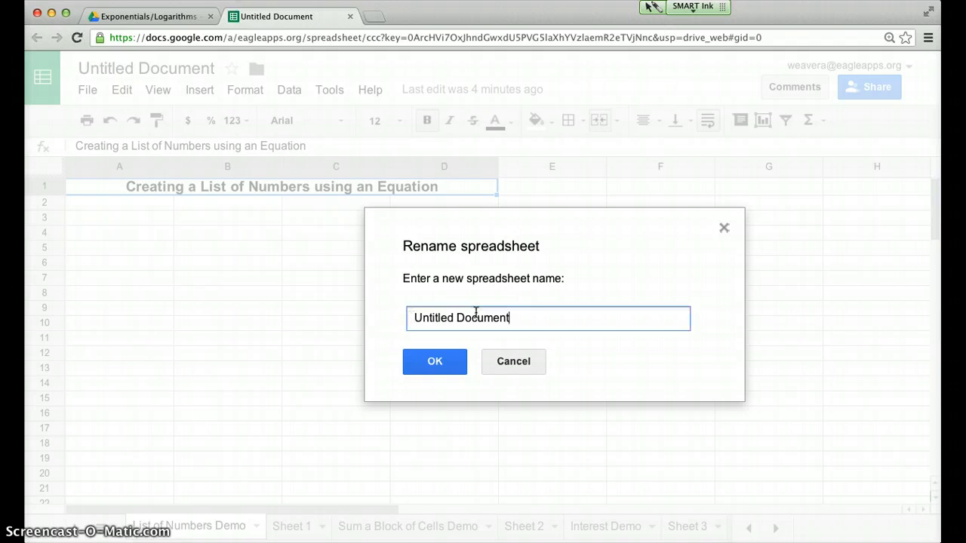
triple_click(475, 314)
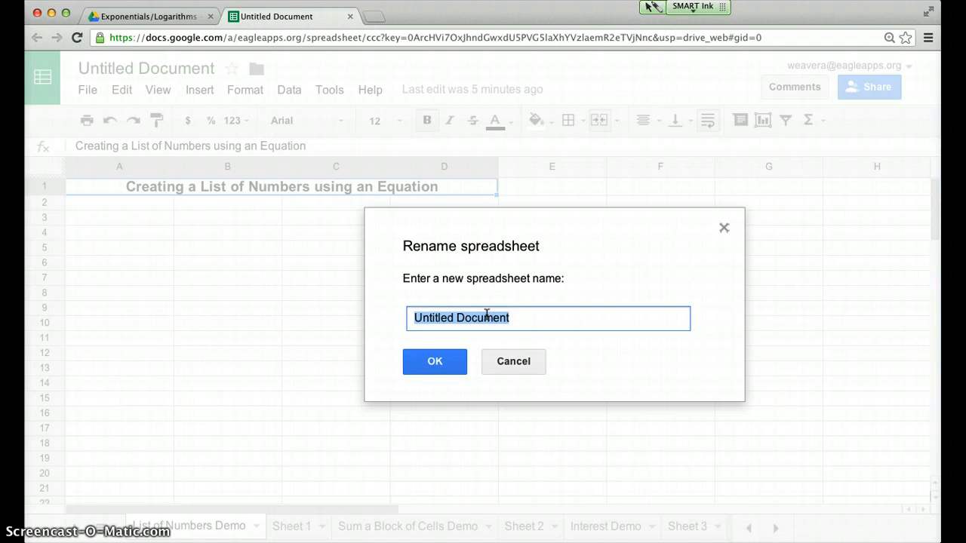
text(WeaverA)
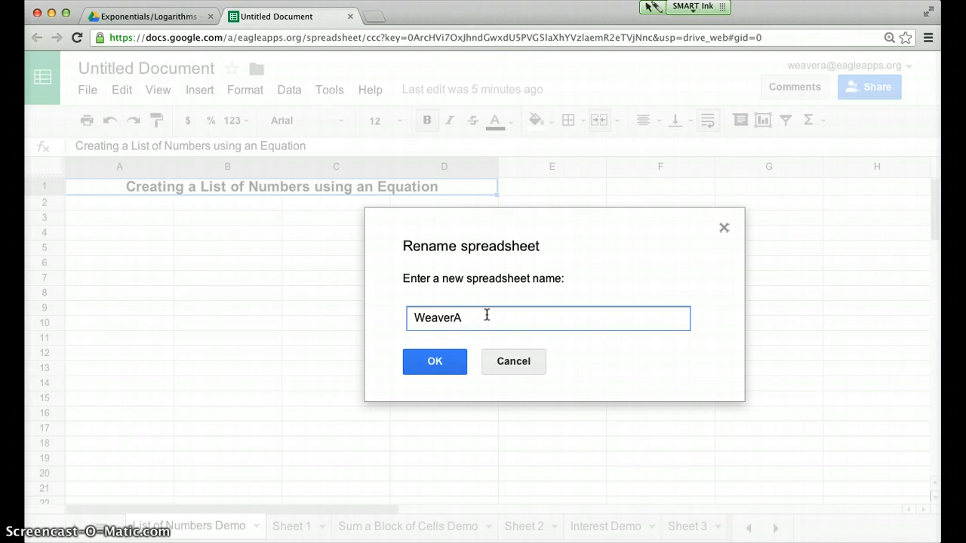
text(Excel)
click(453, 364)
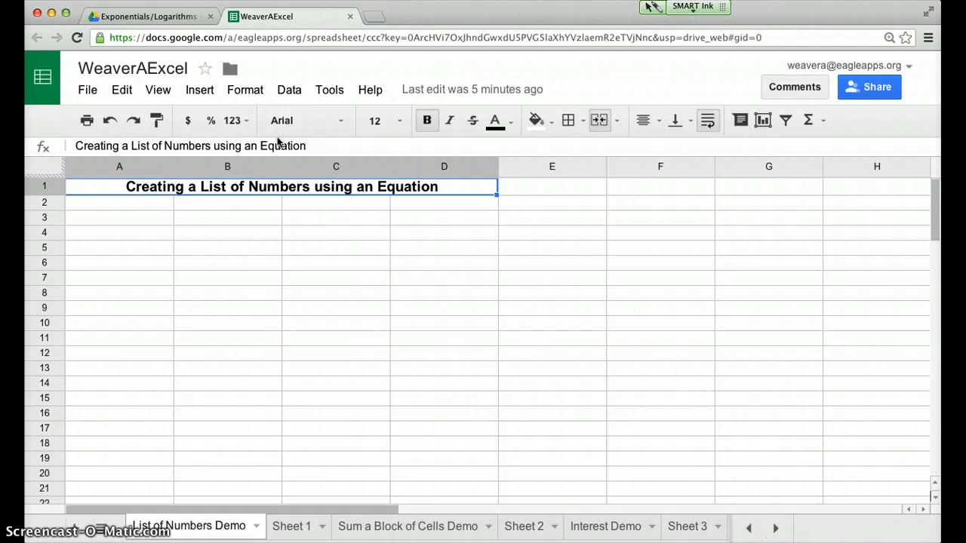
Enter the numbers 0, 1 and 2 by hand in cells A2 to A4
click(141, 205)
text(0)
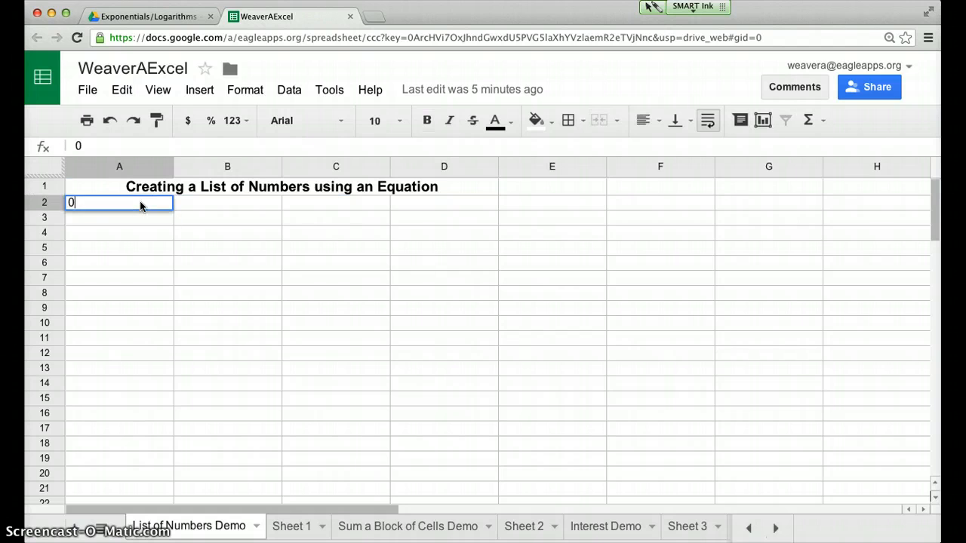
key(Return)
text(1)
key(Return)
text(2)
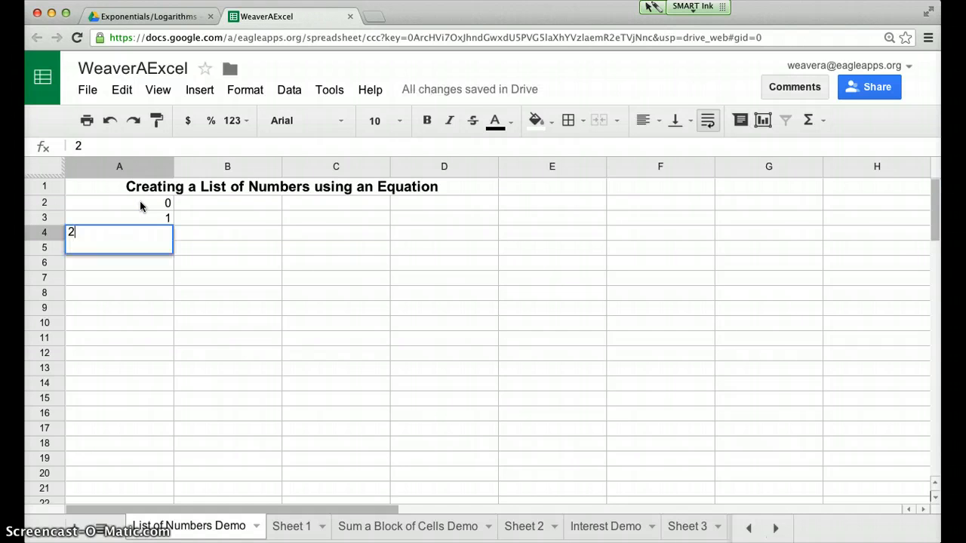
key(Return)
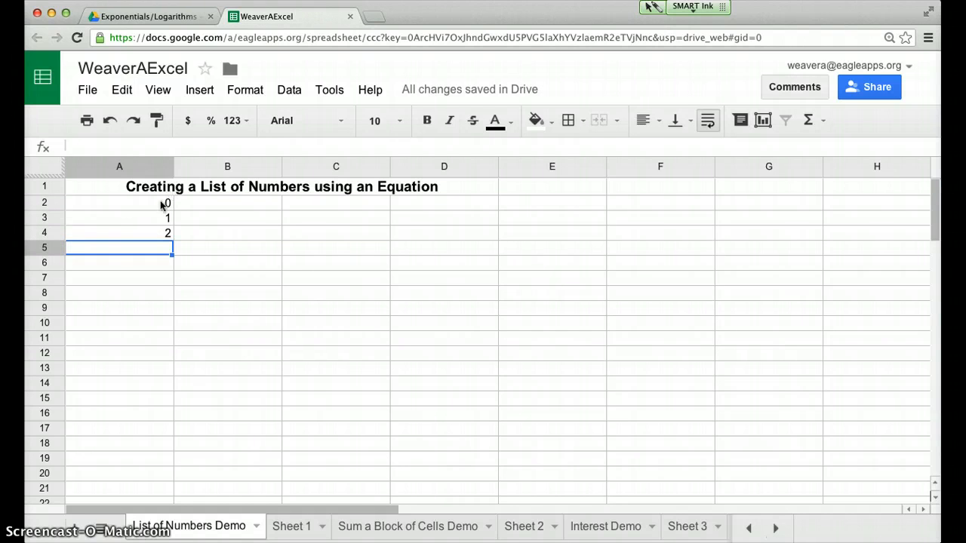
Clear the hand-entered numbers from cells A4, A3 and A2
click(168, 220)
click(170, 235)
key(Delete)
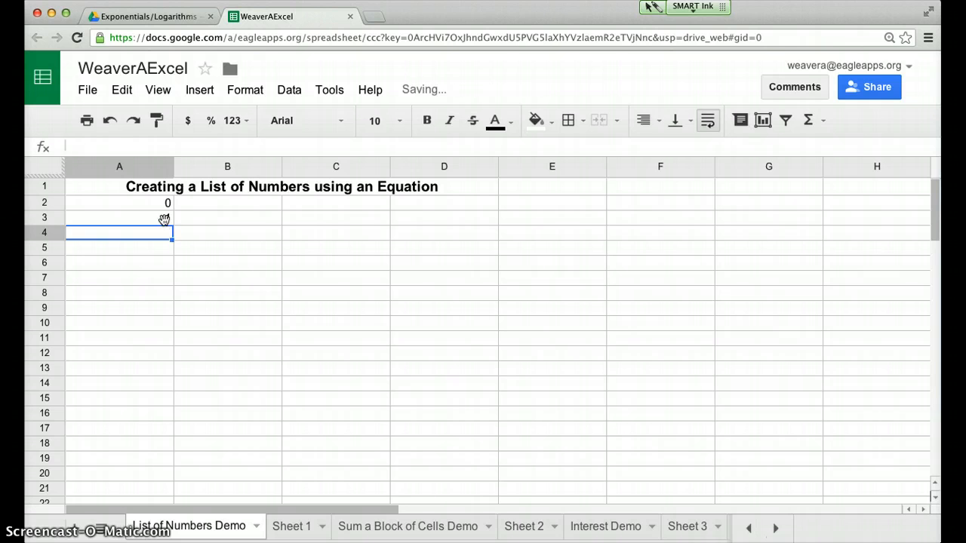
click(163, 219)
key(Delete)
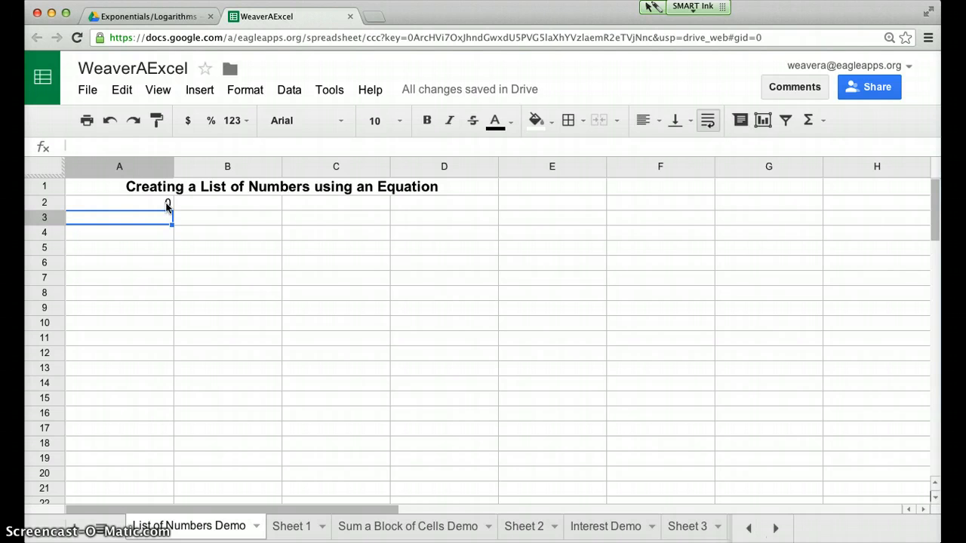
click(168, 205)
key(Delete)
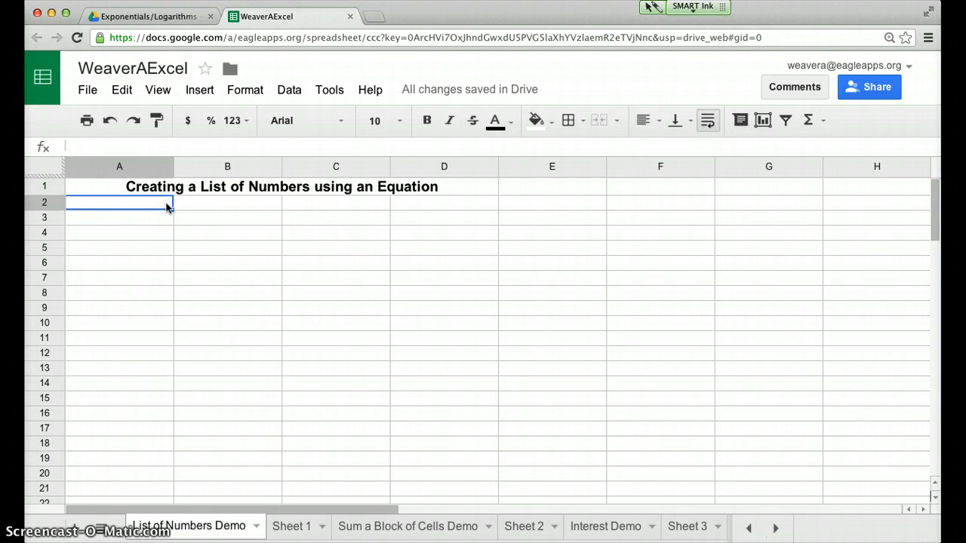
Enter the starting value 0 in A2 and the formula =A2+1 in A3
text(0)
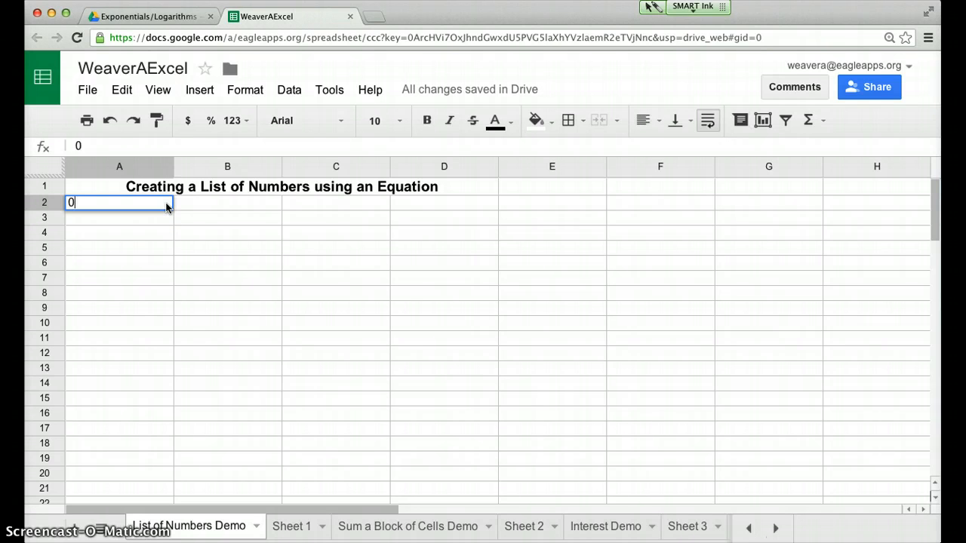
key(Return)
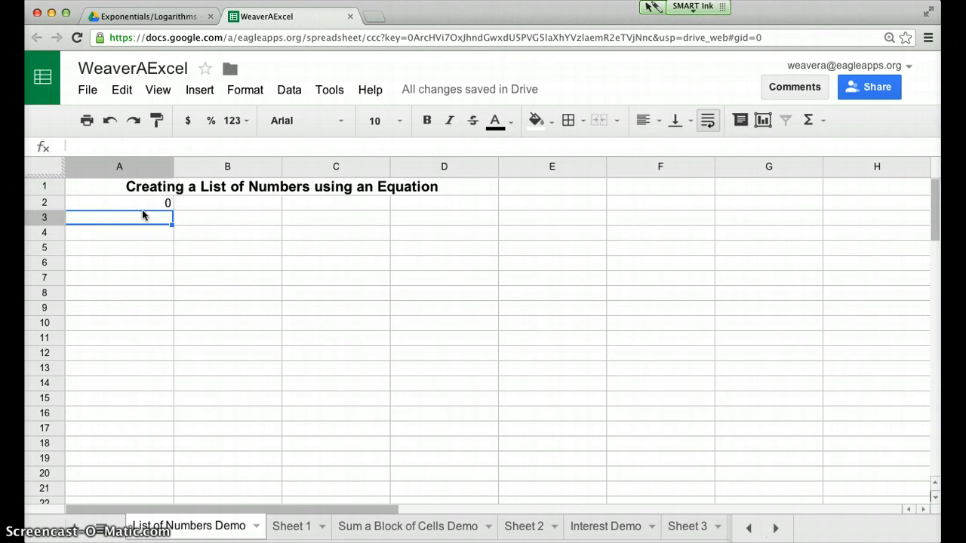
click(112, 218)
text(=)
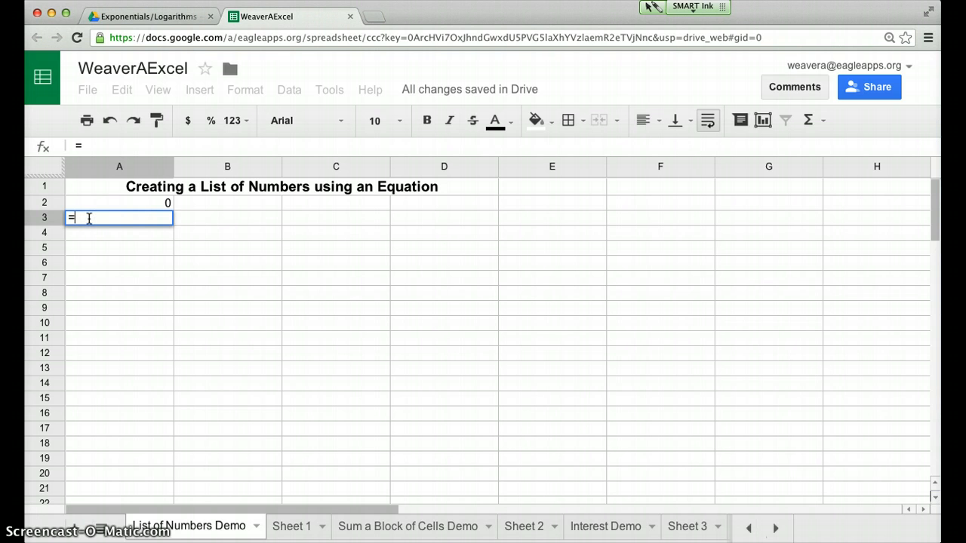
click(152, 202)
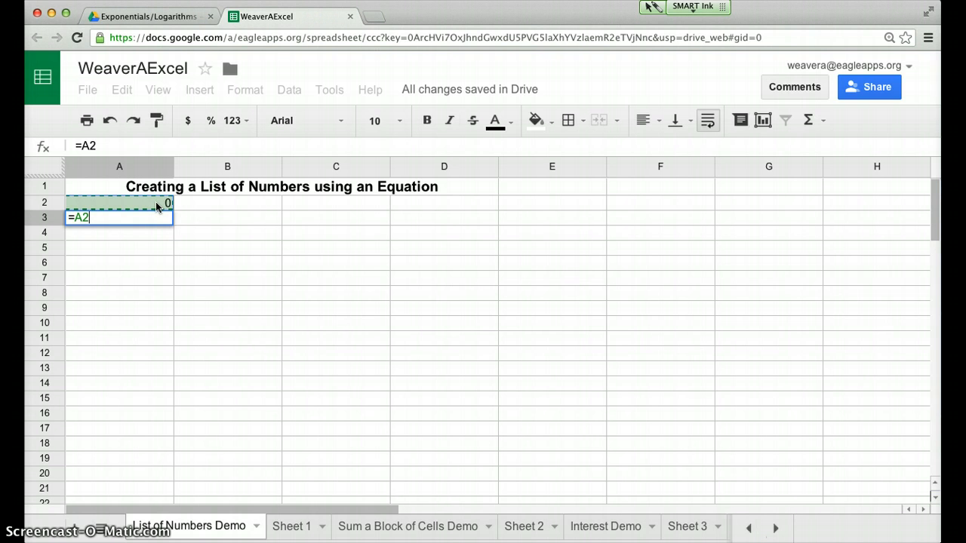
text(+1)
key(Return)
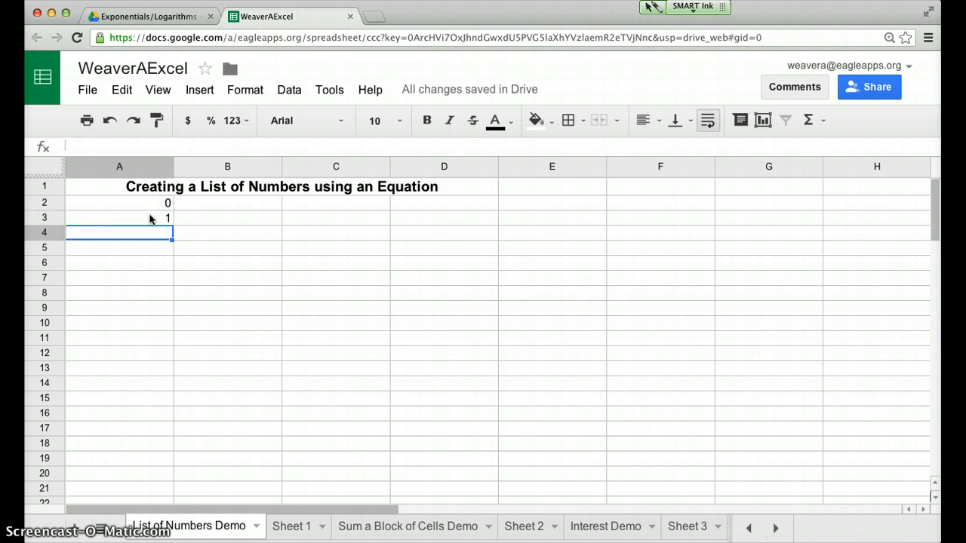
Fill the formula in A3 down column A through row 22
click(149, 219)
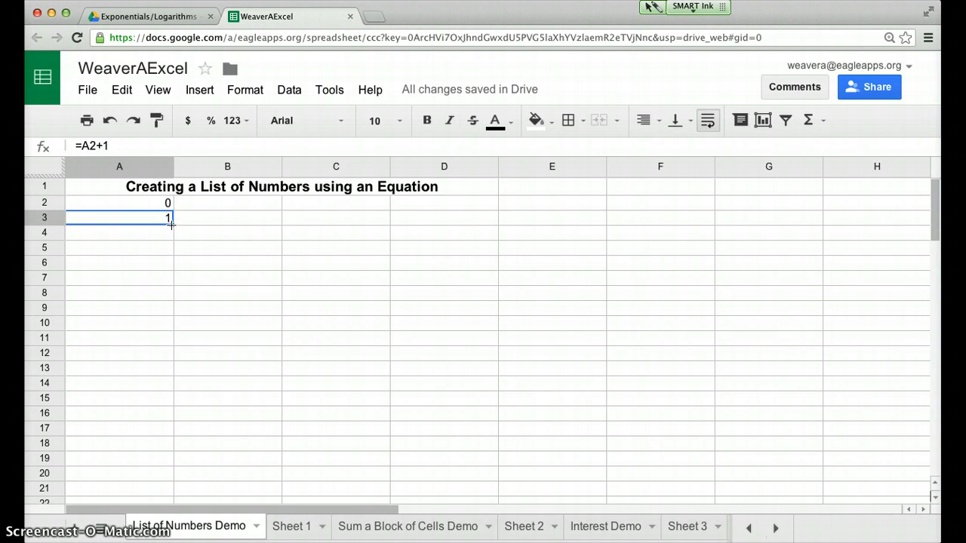
drag(172, 224, 147, 453)
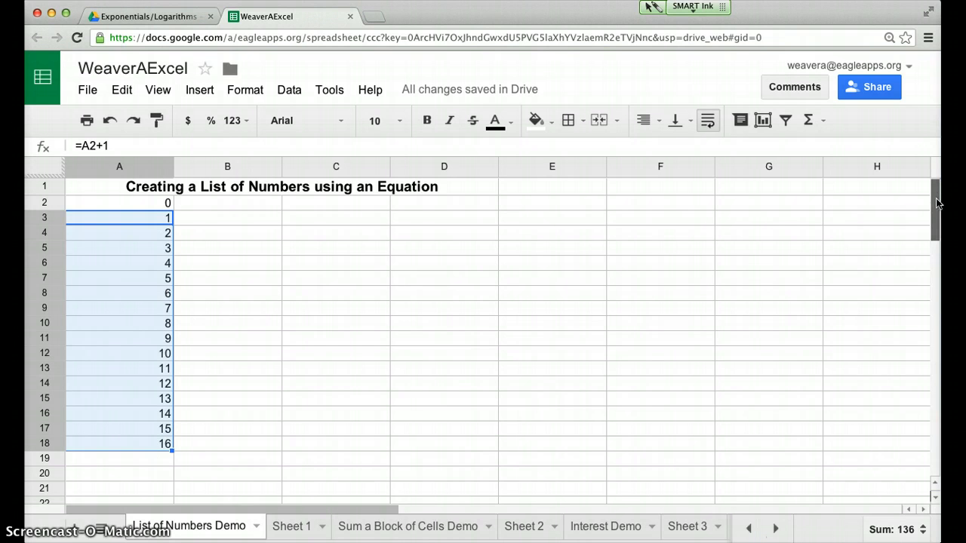
scroll(937, 202, down, 3)
drag(172, 343, 155, 403)
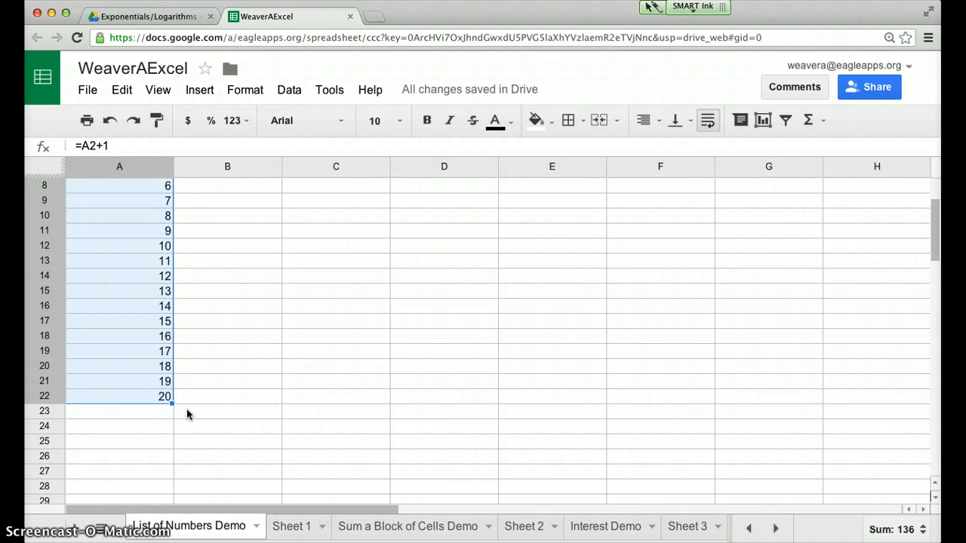
Build a list counting by threes in column C, with 0 in C2 and =C2+3 in C3 filled down through row 21
scroll(936, 230, up, 3)
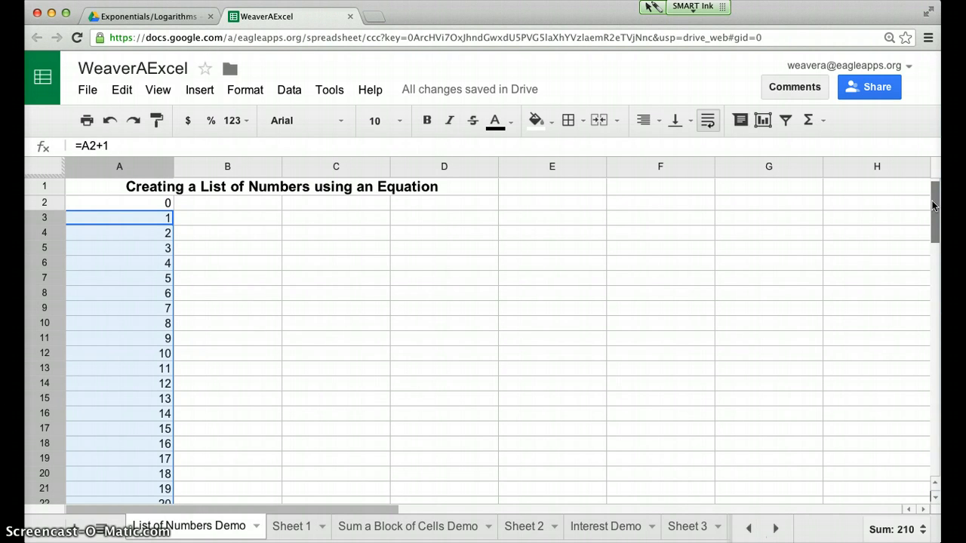
click(254, 205)
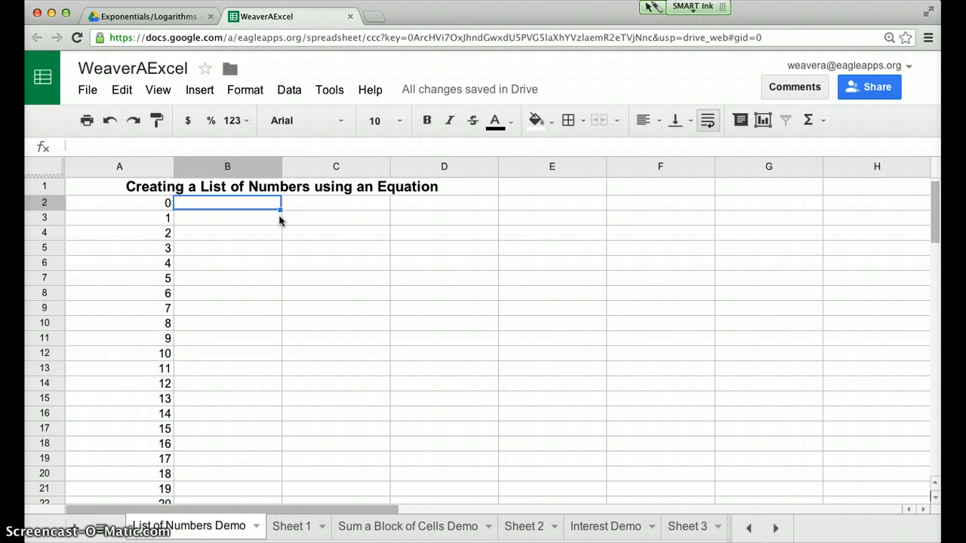
click(301, 203)
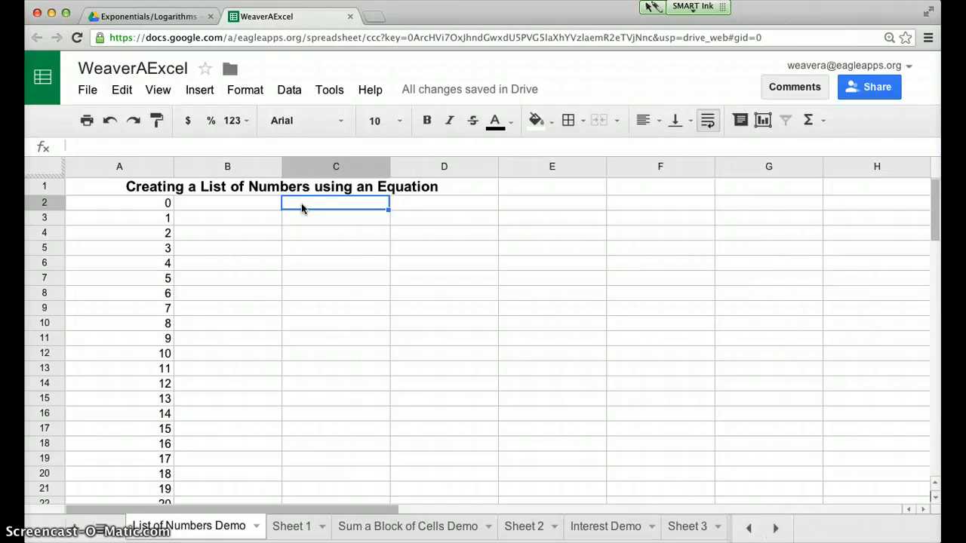
text(0)
key(Return)
text(=)
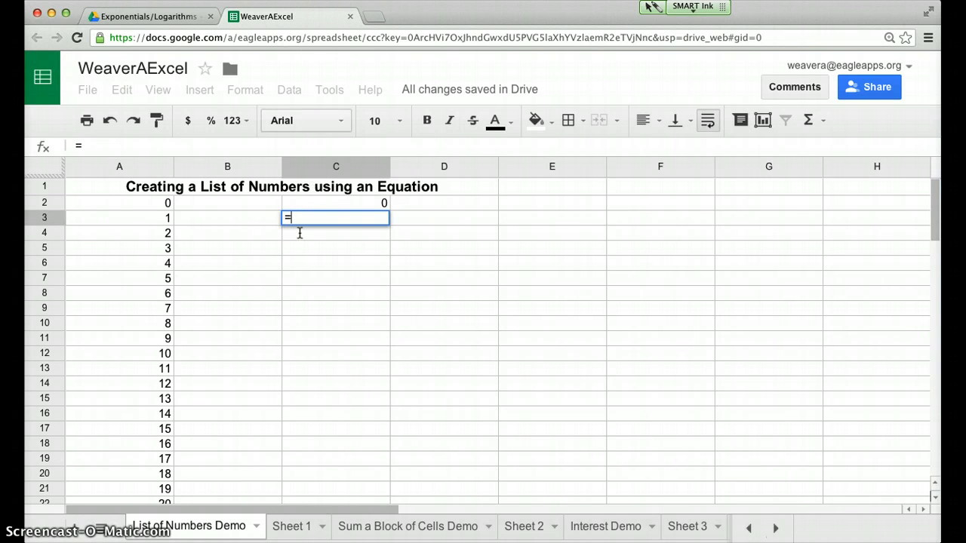
click(316, 202)
text(+3)
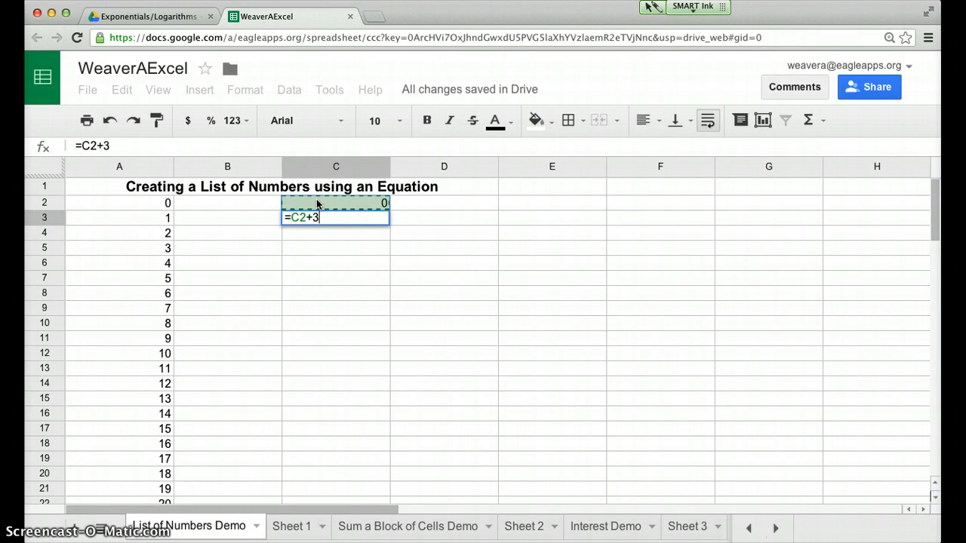
key(Return)
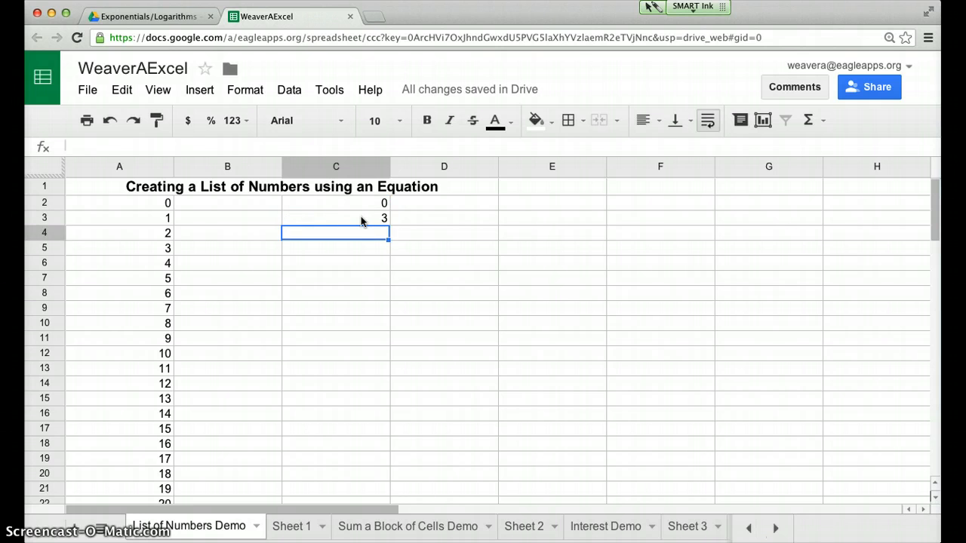
key(Up)
drag(388, 225, 387, 491)
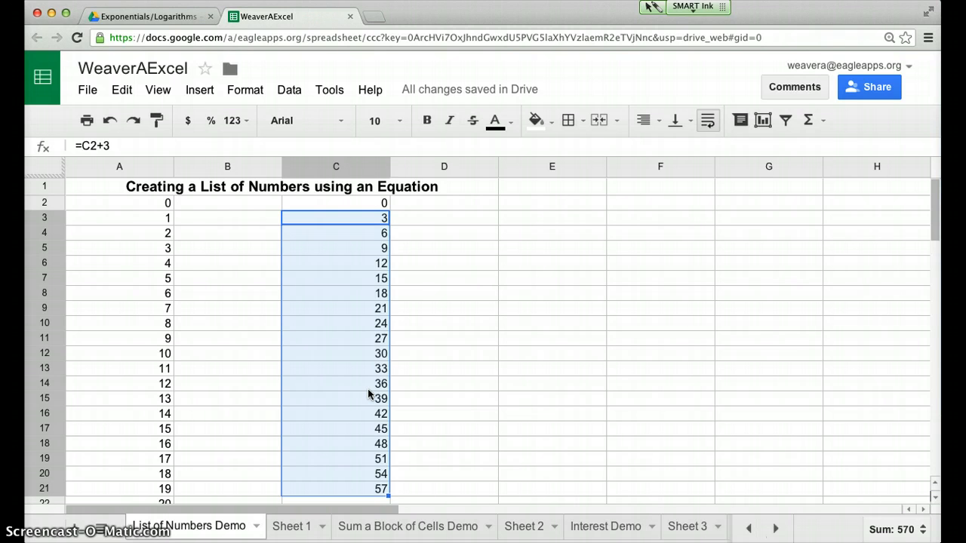
Rename the Sheet 1 tab to "Problems 1&2"
click(291, 529)
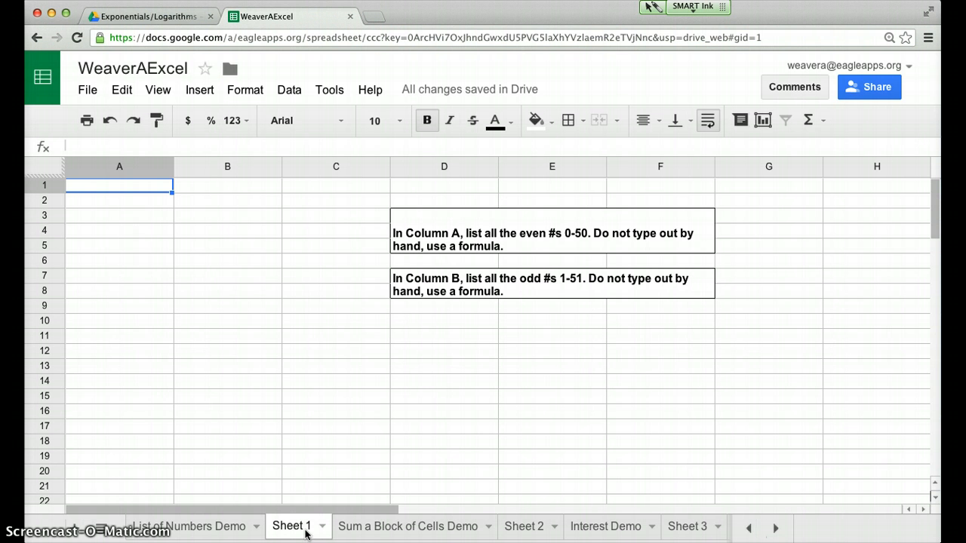
click(324, 529)
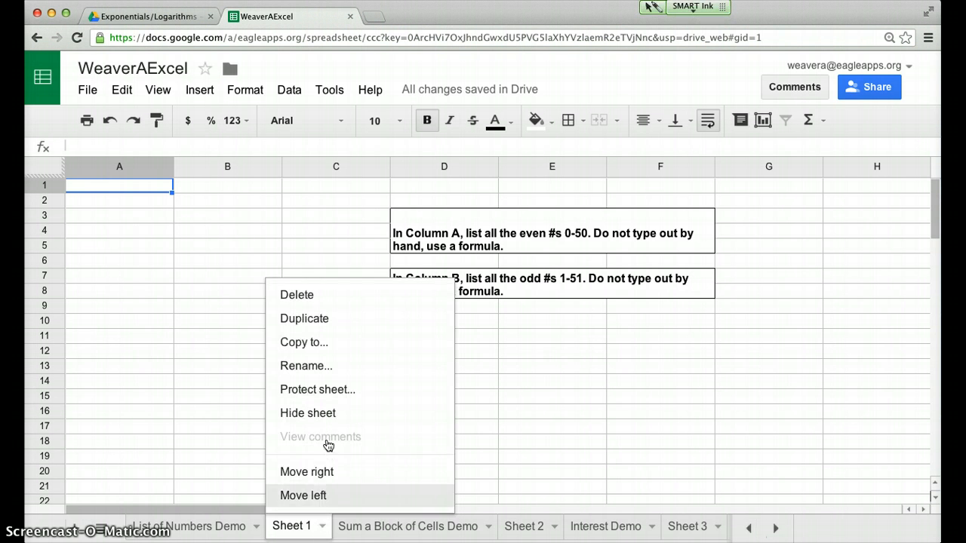
click(319, 368)
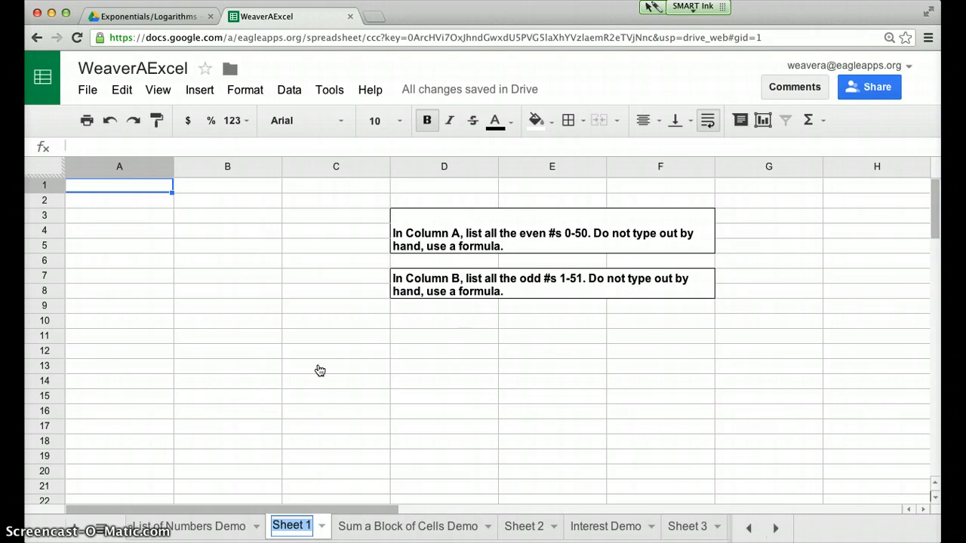
text(Problem)
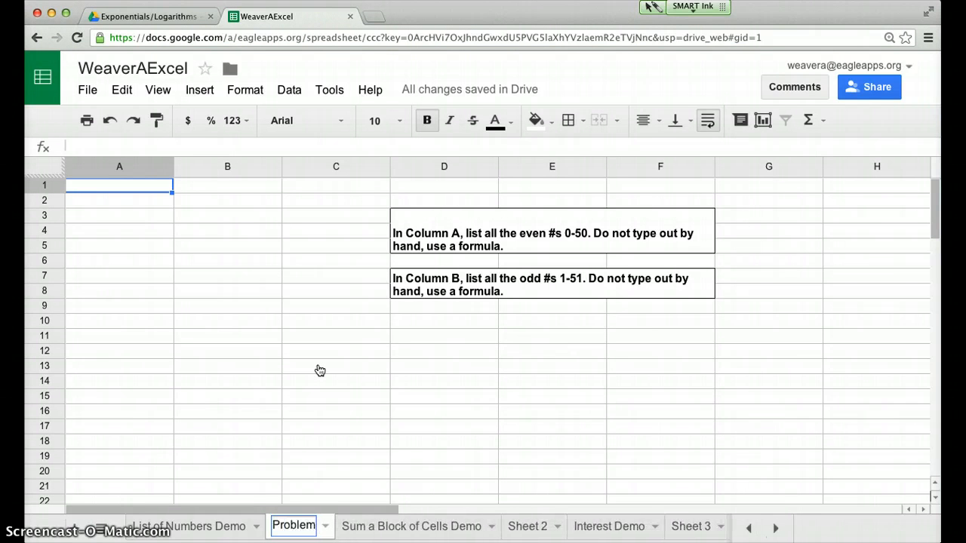
text(s)
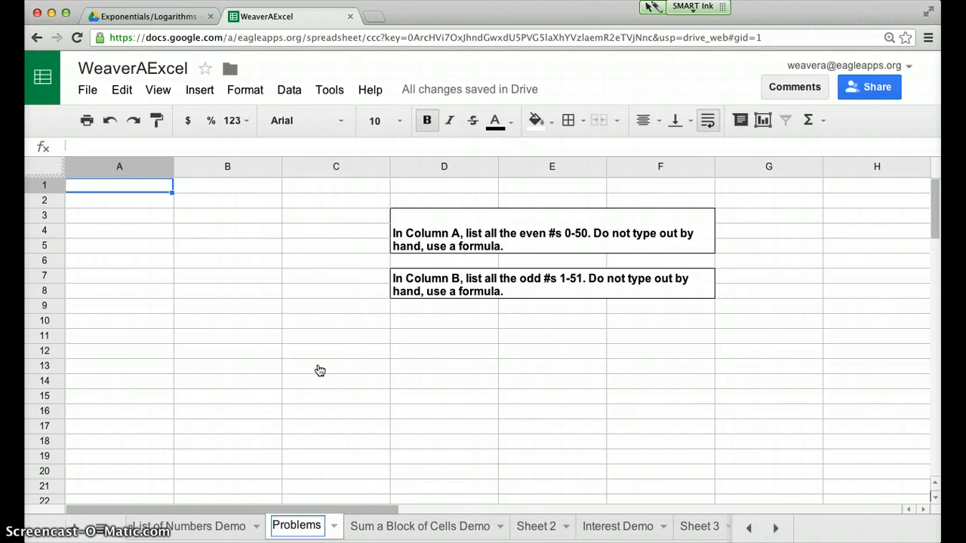
text( 1&2)
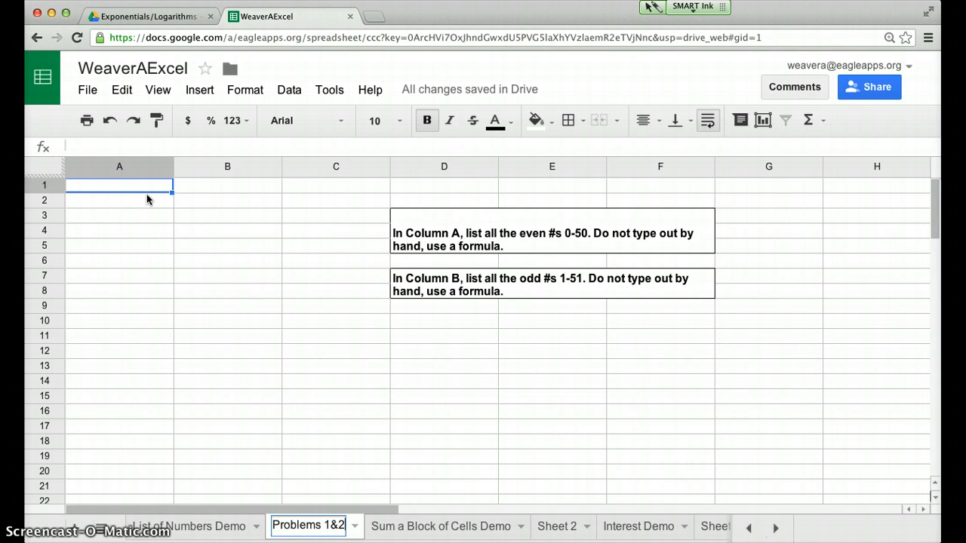
click(545, 233)
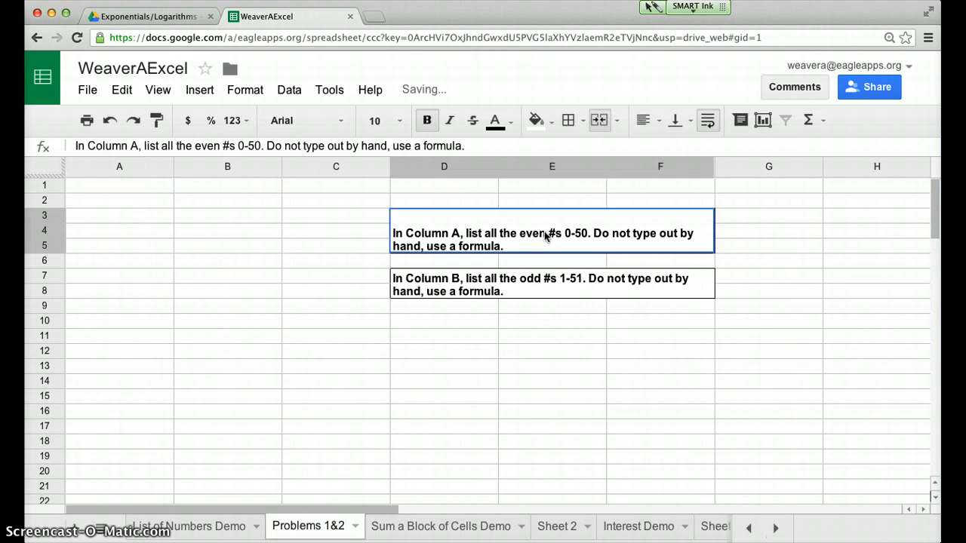
Change "even" to "EVEN" in the Column A instruction on the Problems 1&2 sheet
double_click(545, 235)
double_click(544, 217)
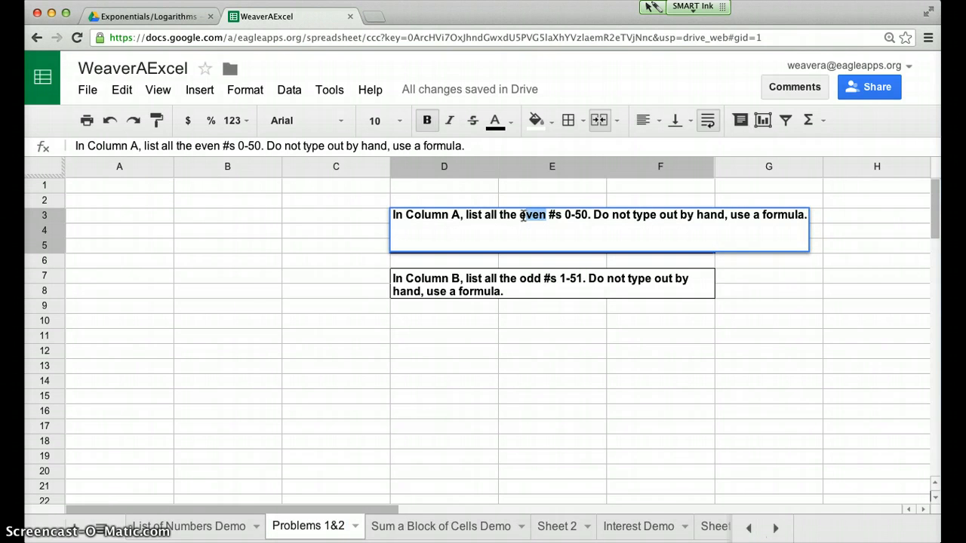
text(EVEN)
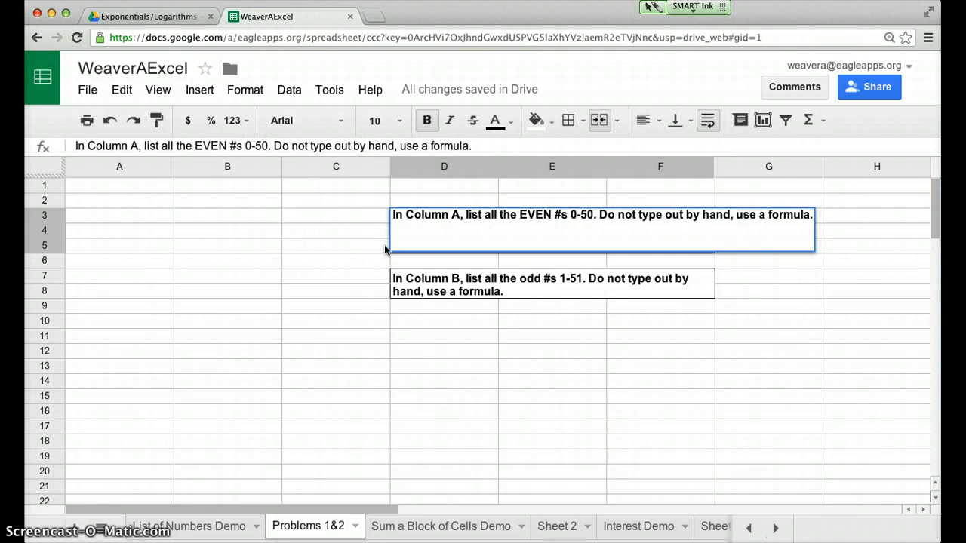
click(343, 247)
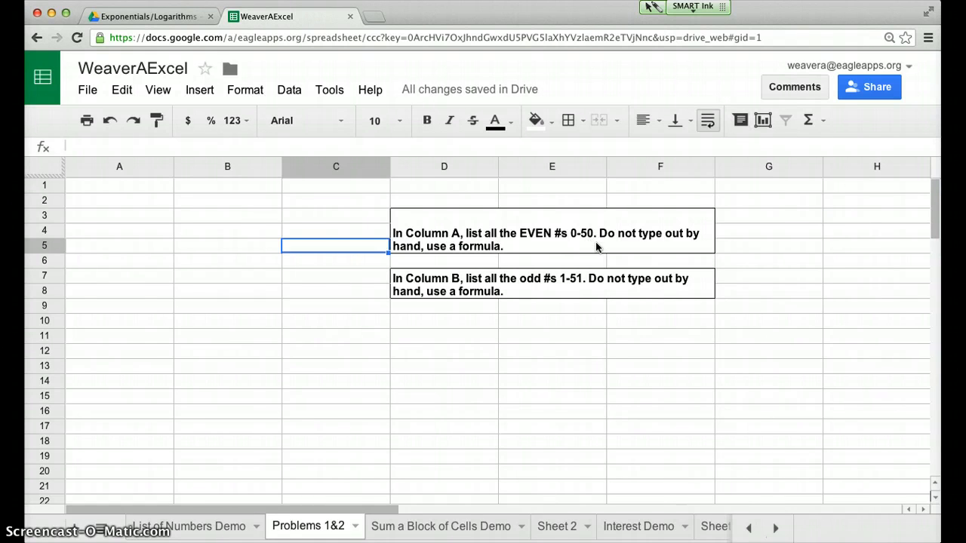
click(132, 188)
key(super+b)
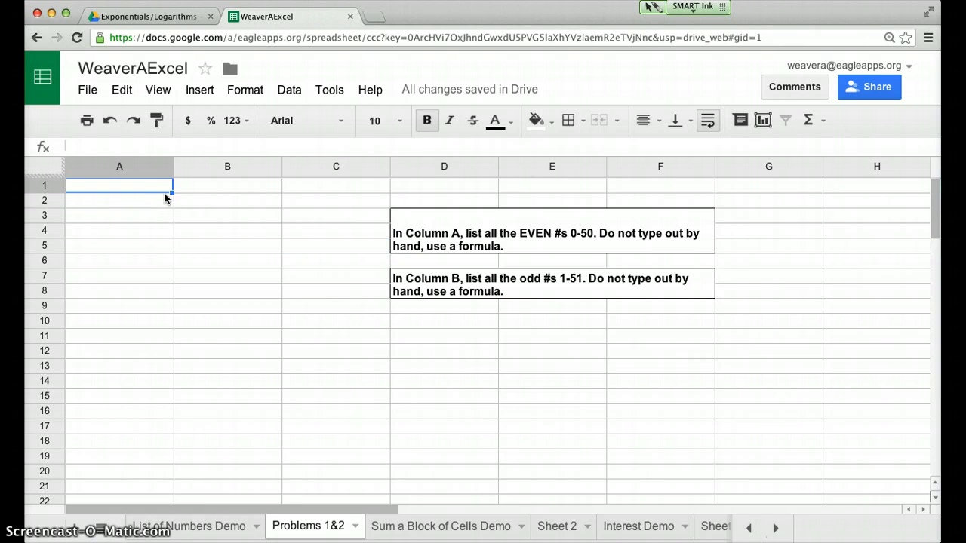
Change "odd" to "ODD" in the Column B instruction box
click(232, 186)
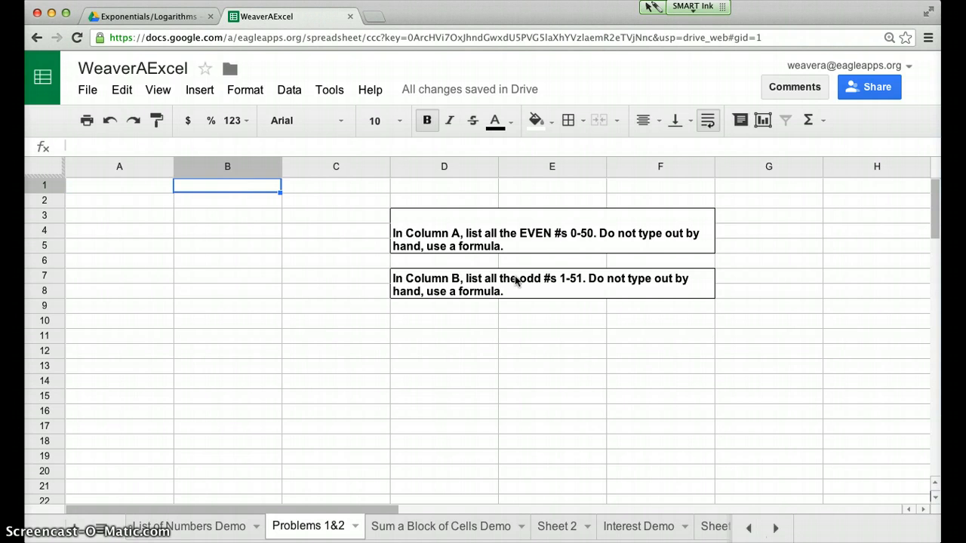
triple_click(539, 279)
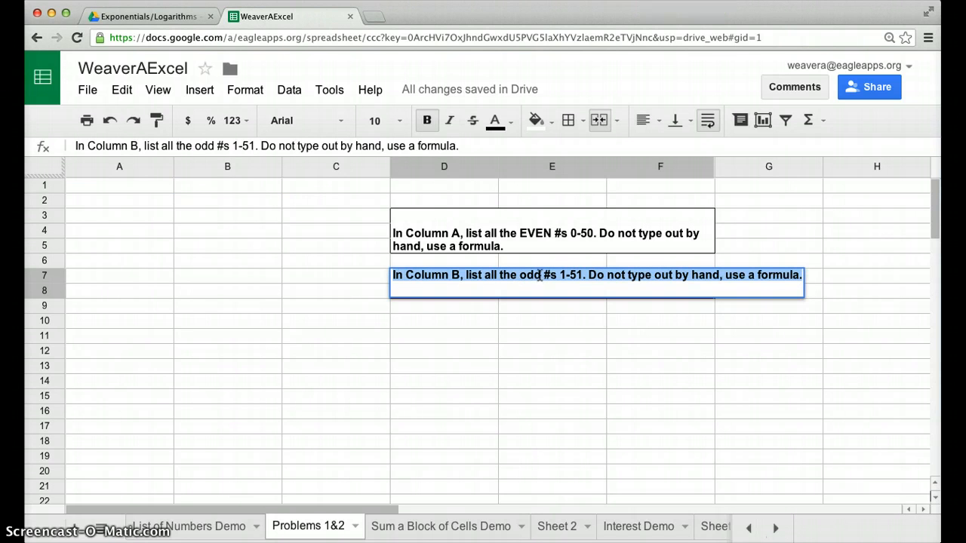
click(538, 275)
drag(540, 275, 521, 274)
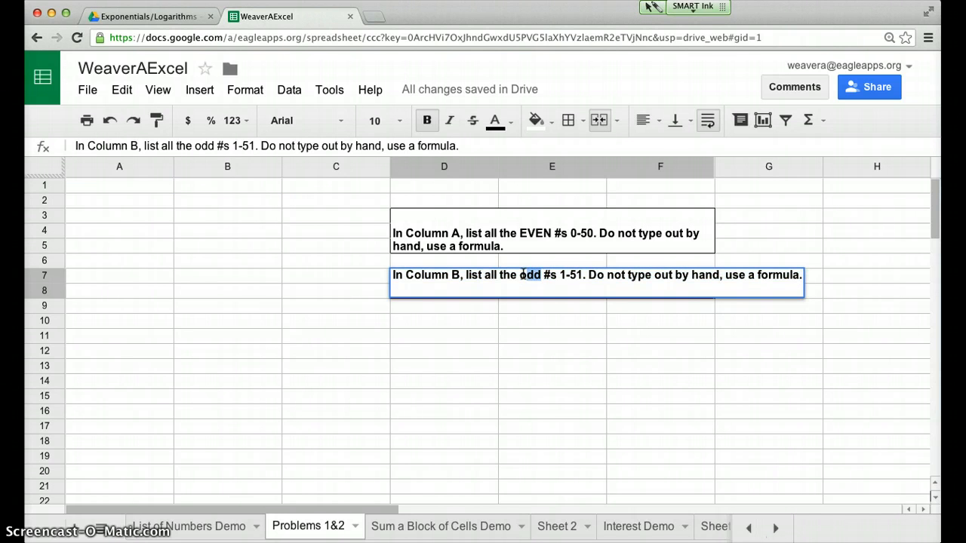
text(ODD)
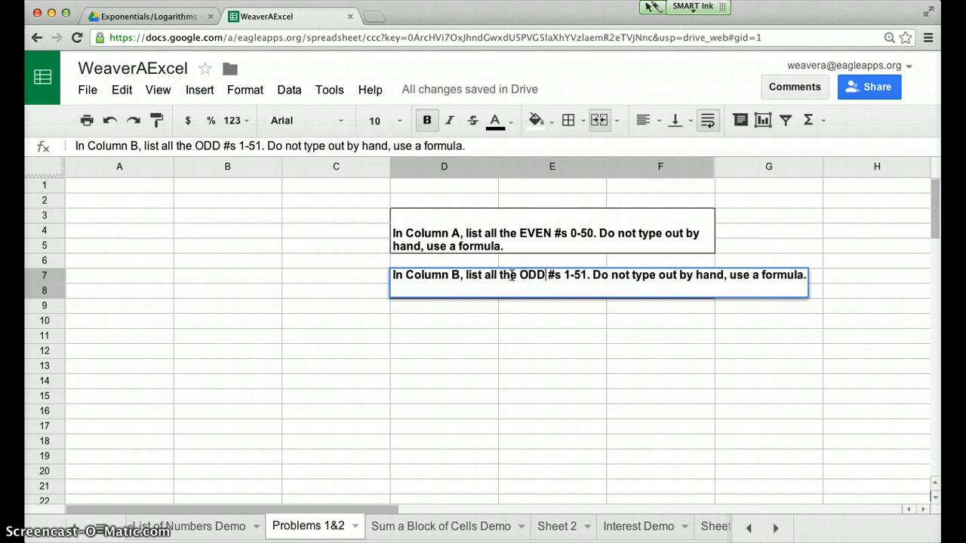
click(331, 266)
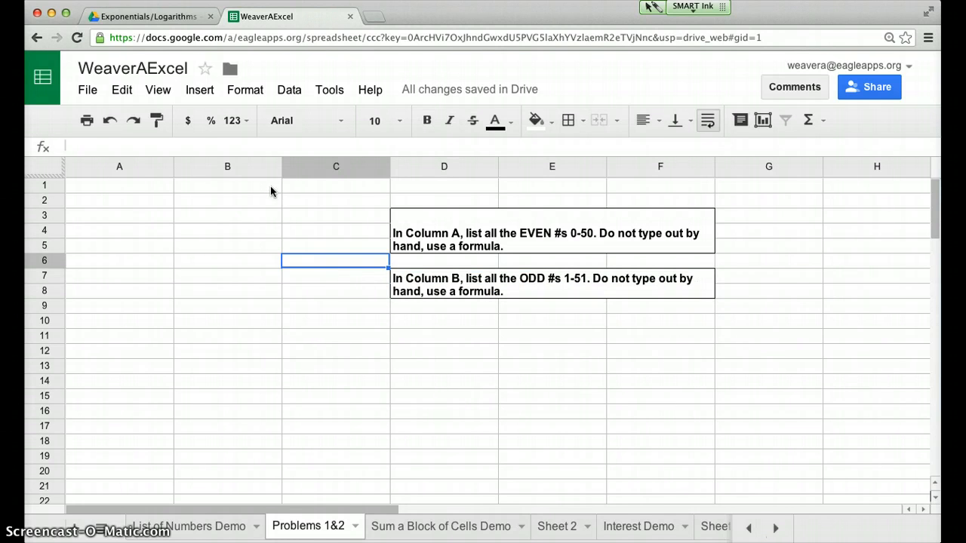
click(237, 189)
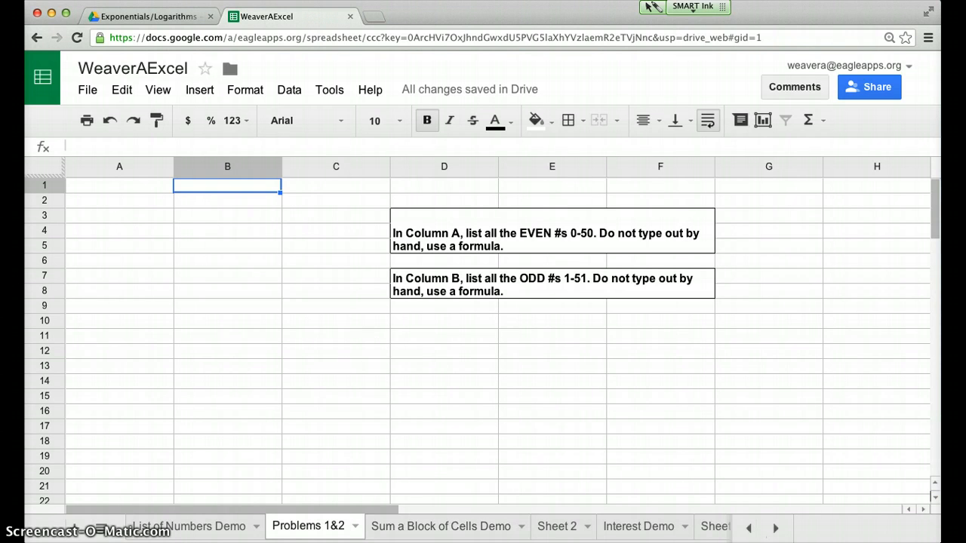
On the Sum a Block of Cells Demo sheet, calculate the food cost in B6 with =19.99*230
click(398, 530)
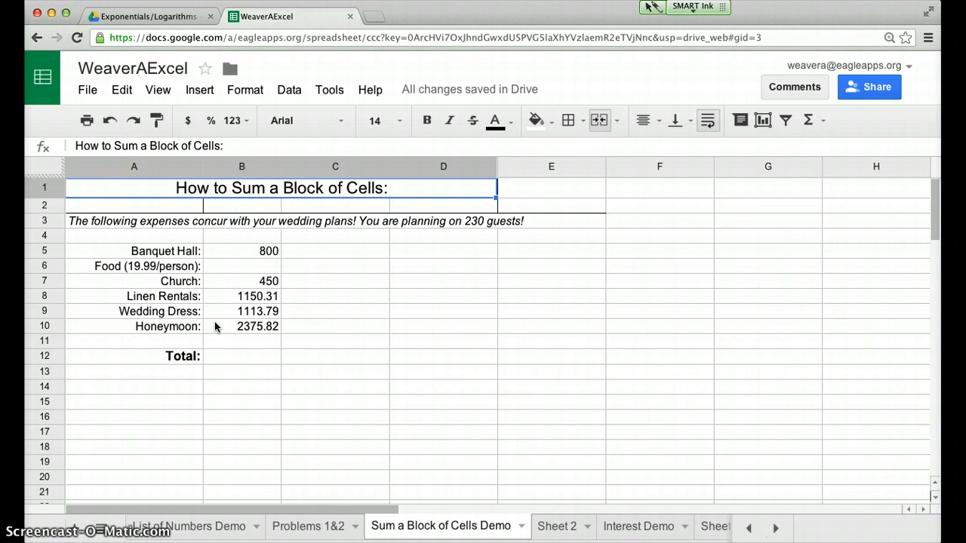
click(255, 267)
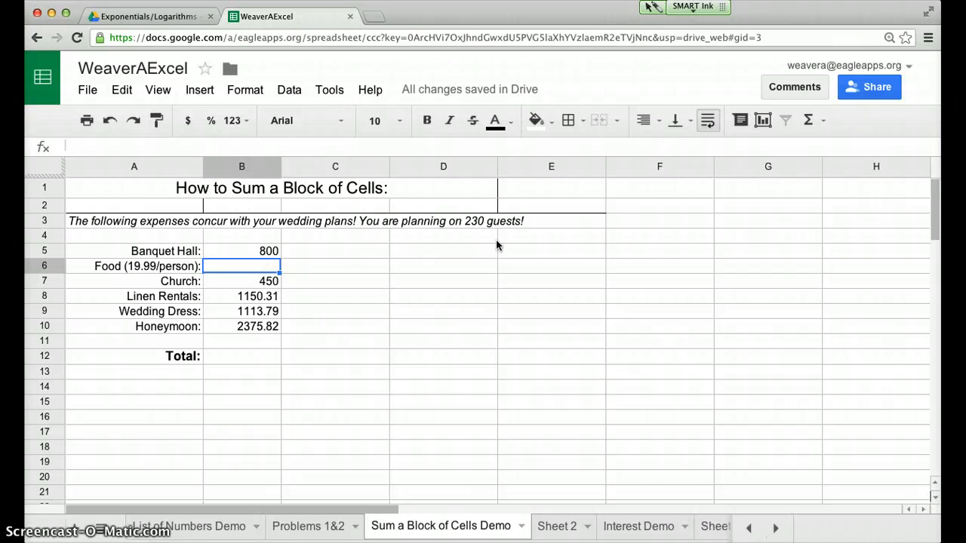
double_click(229, 266)
text(=)
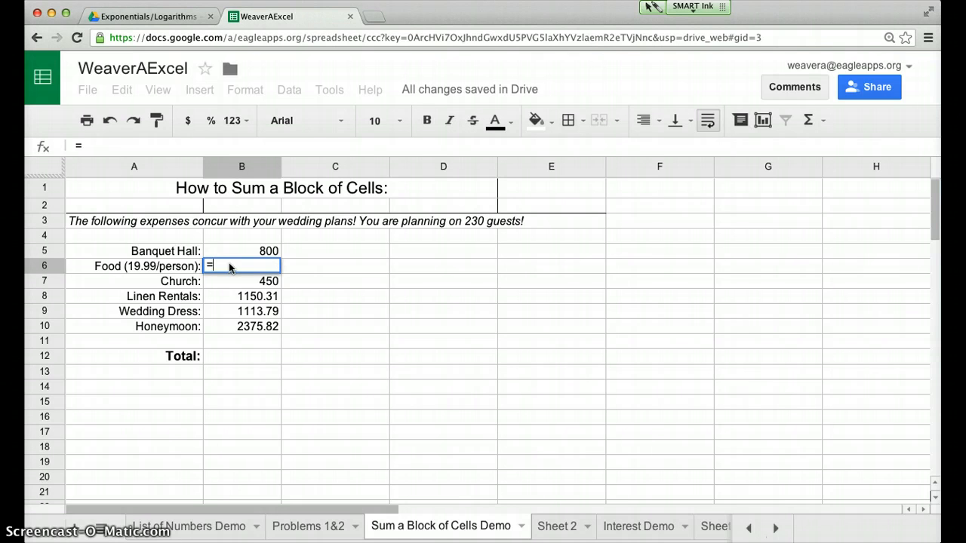
text(19.99*230)
key(Return)
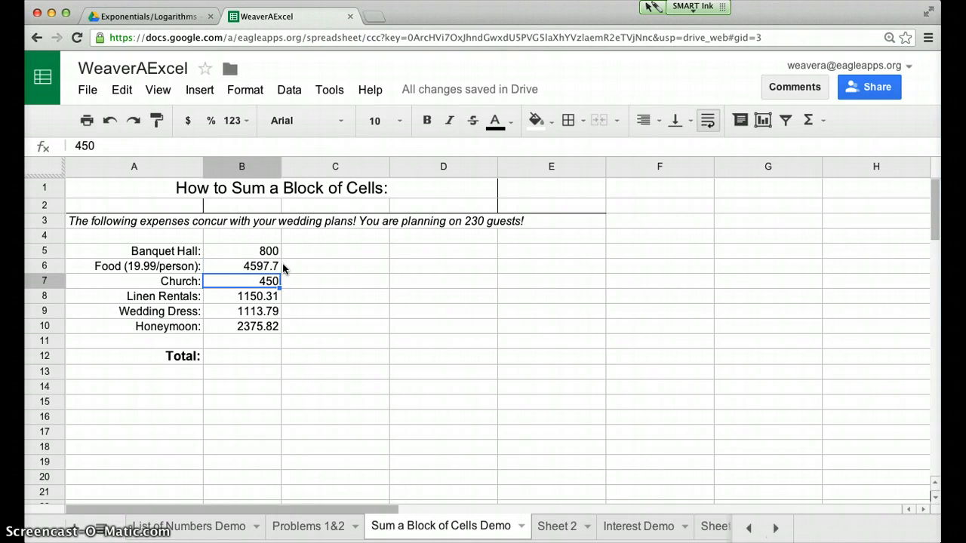
Try to total the wedding expenses in B12 with =SUM(B5:B10)
click(220, 255)
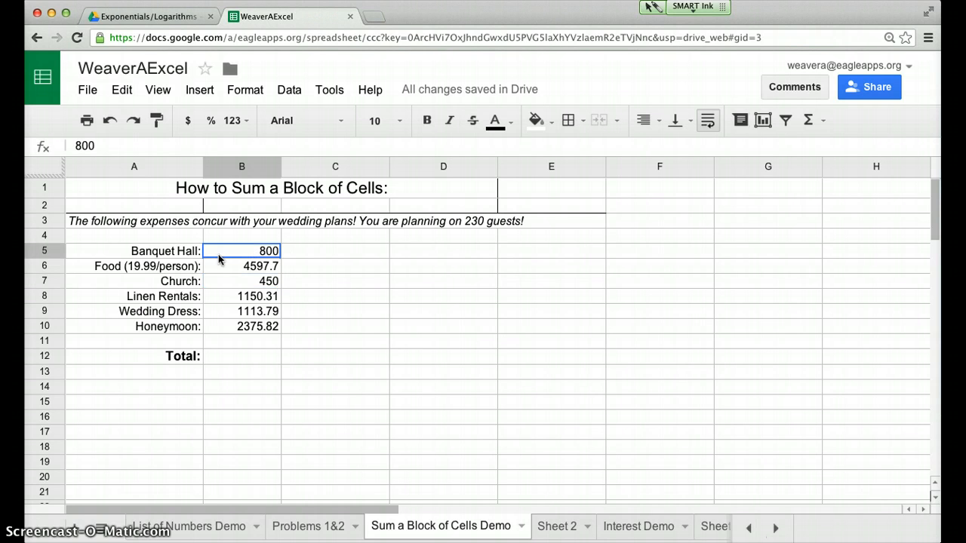
click(221, 358)
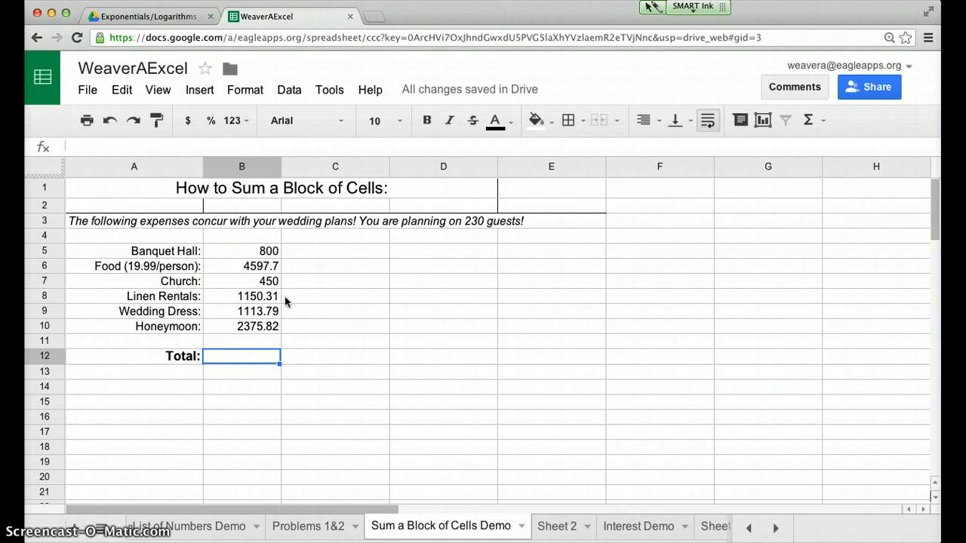
text(=)
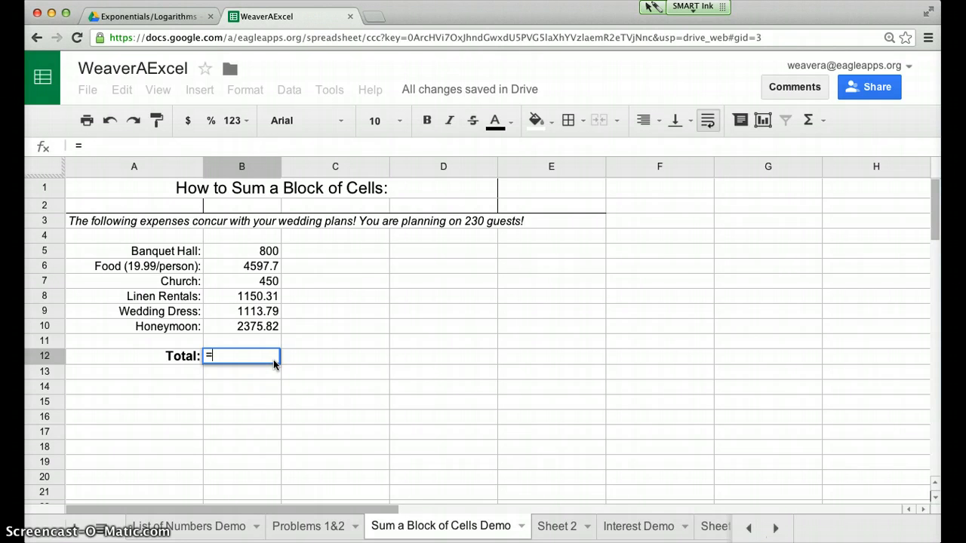
text(SUM)
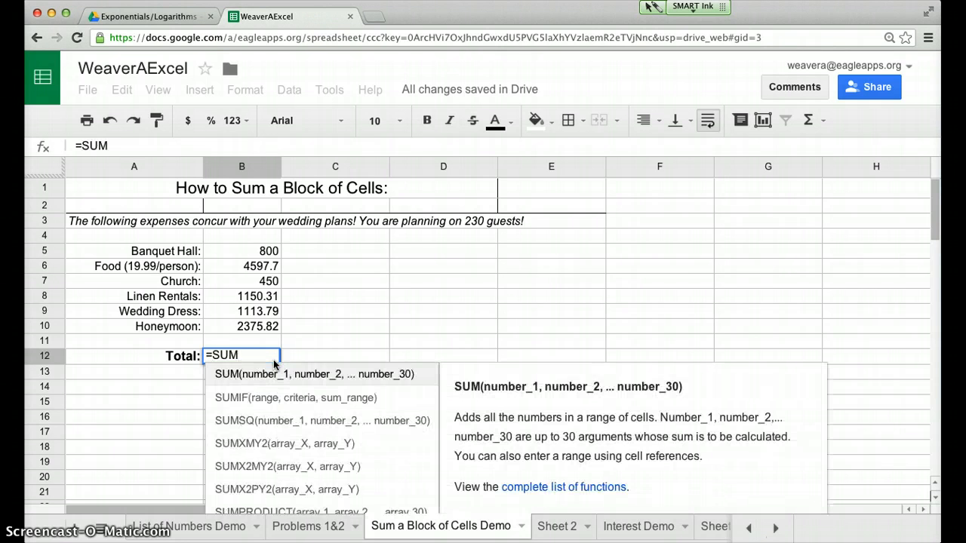
text(()
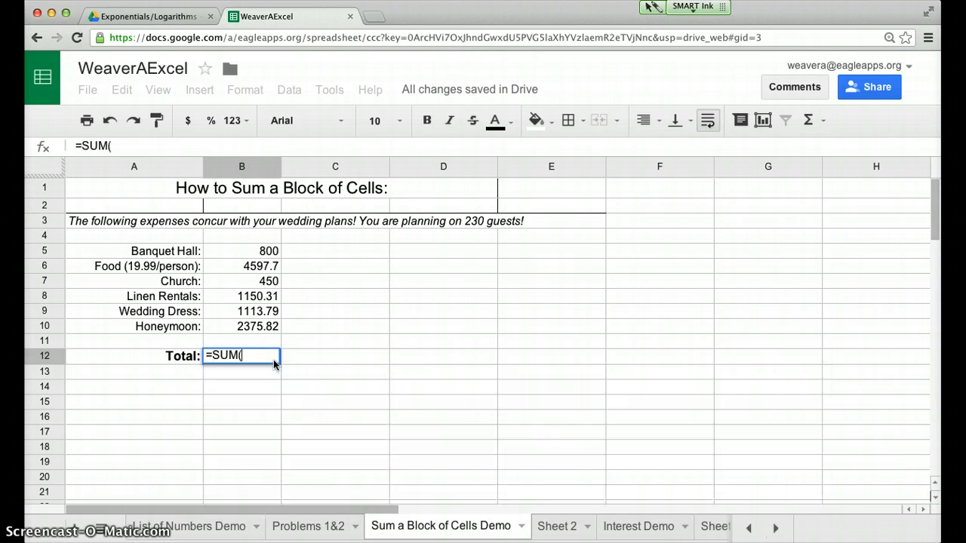
click(240, 250)
drag(250, 257, 249, 329)
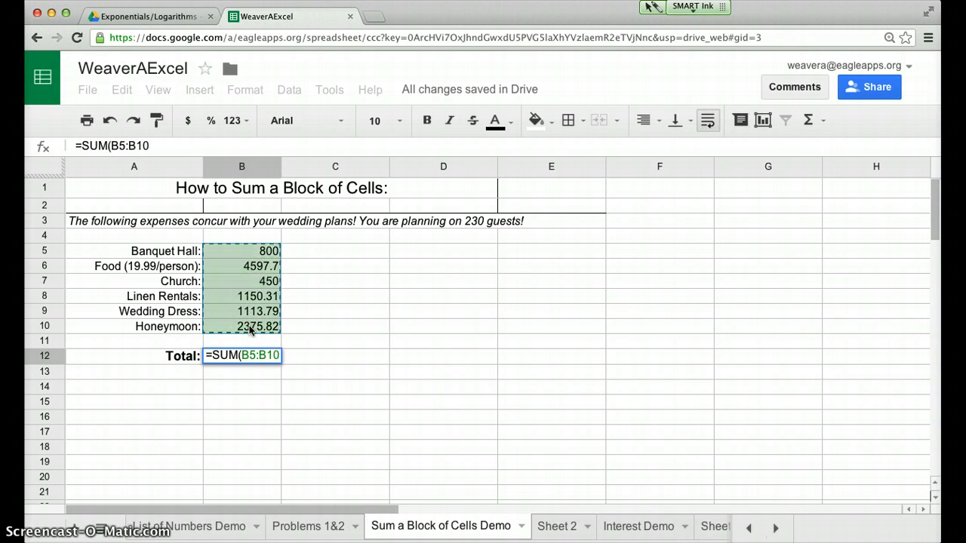
text())
key(Return)
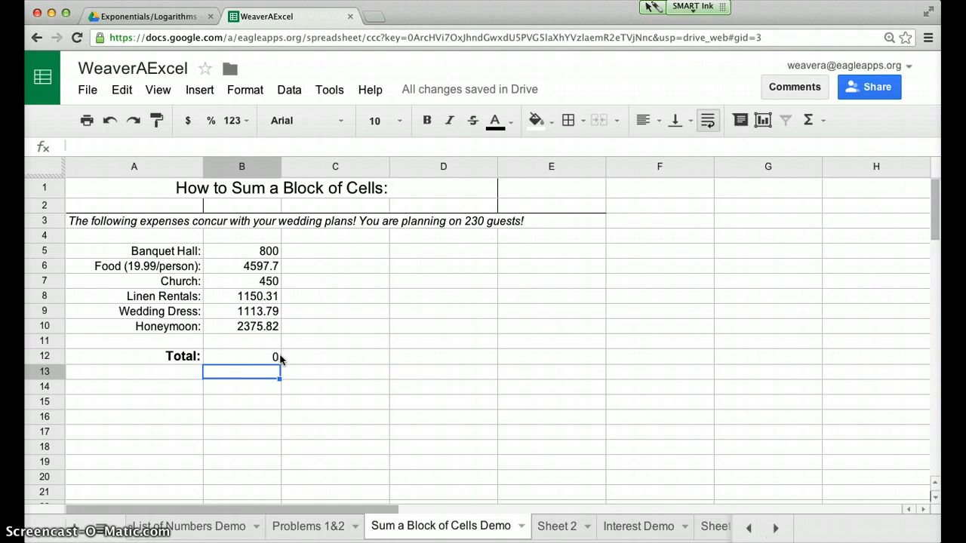
click(259, 356)
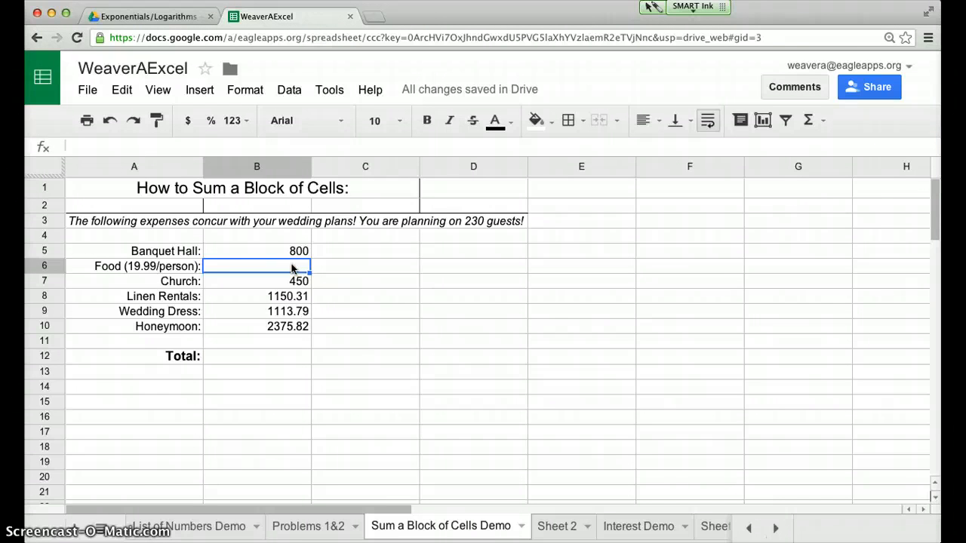
Enter the food cost formula =19.99*230 again in the emptied cell B6
text(19)
key(BackSpace)
key(BackSpace)
text(-)
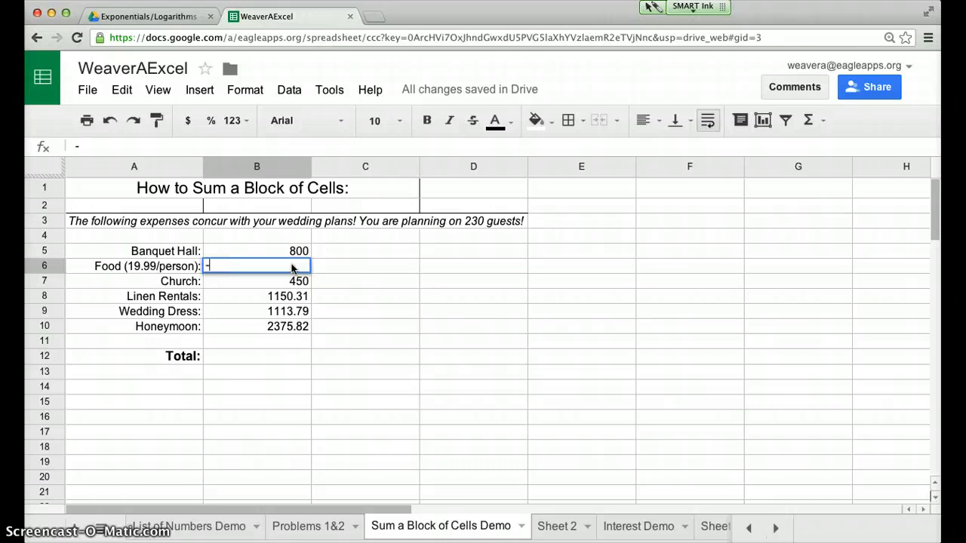
key(BackSpace)
text(=19.99)
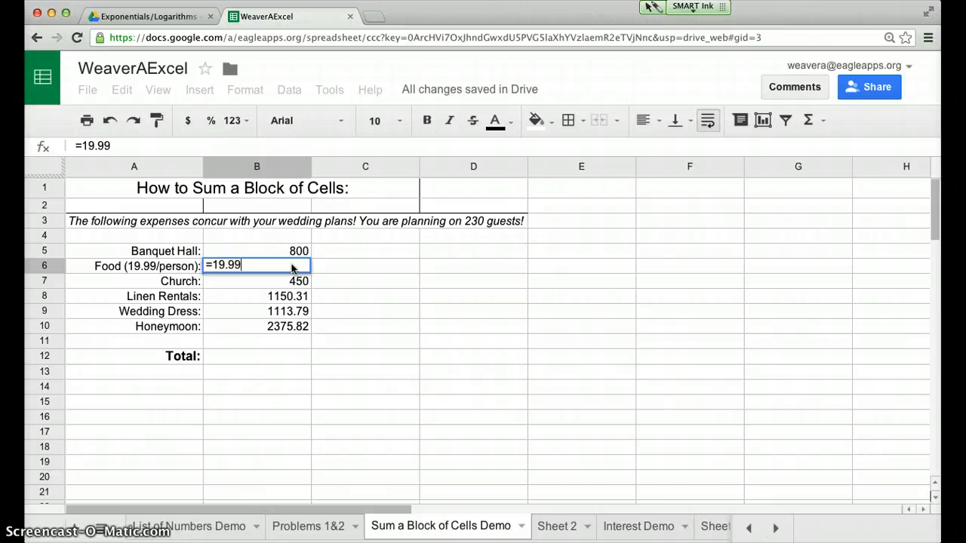
text(*230)
key(Return)
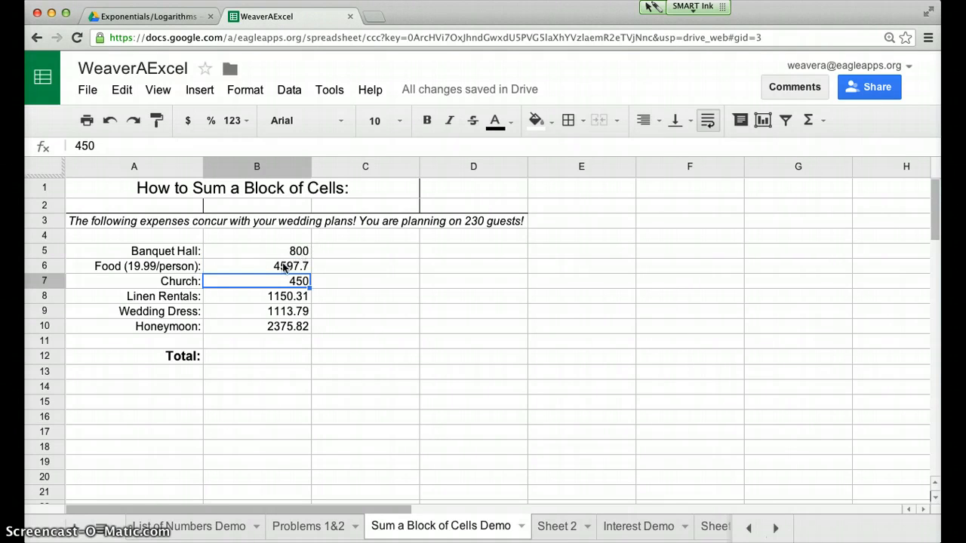
Sum the expenses from Banquet Hall to Honeymoon in the Total cell B12 with =SUM(B5:B10)
click(266, 359)
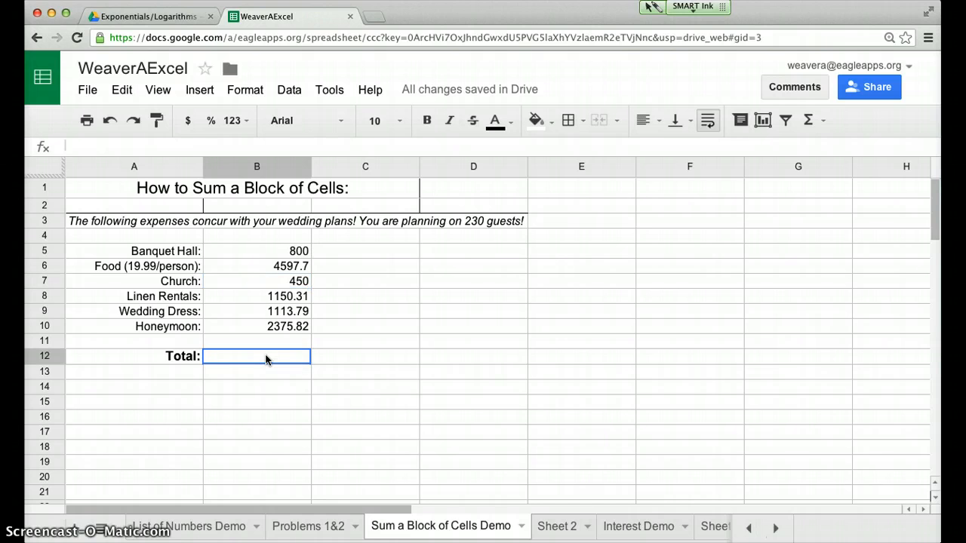
text(=)
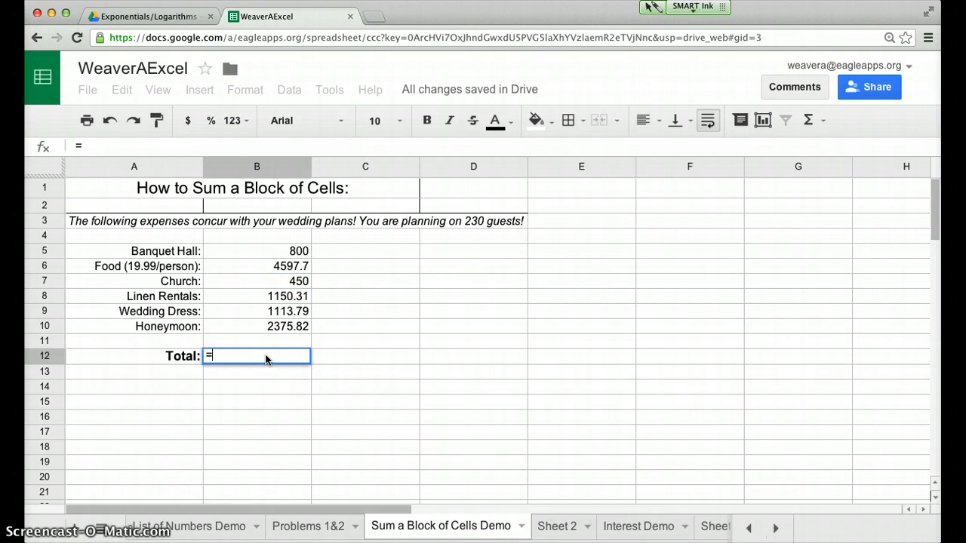
text(SUM()
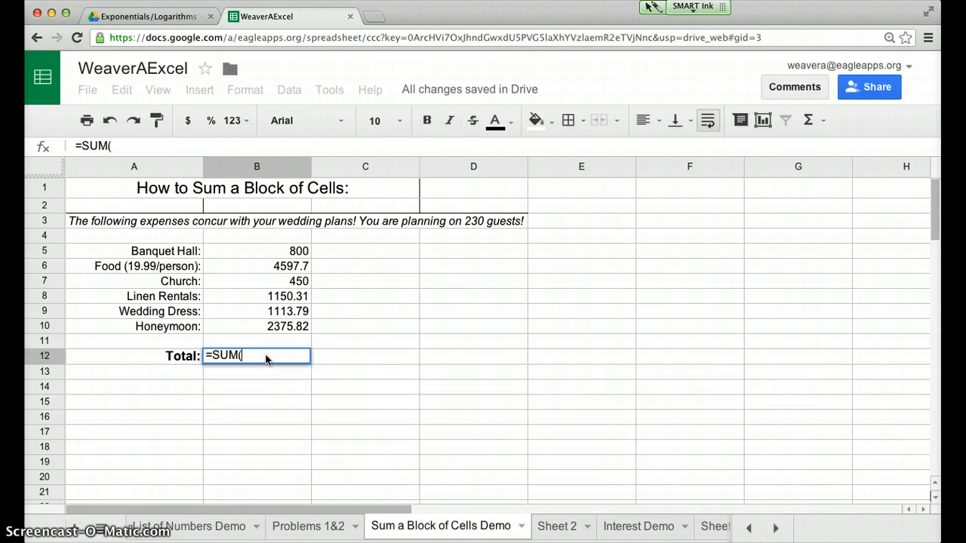
click(257, 246)
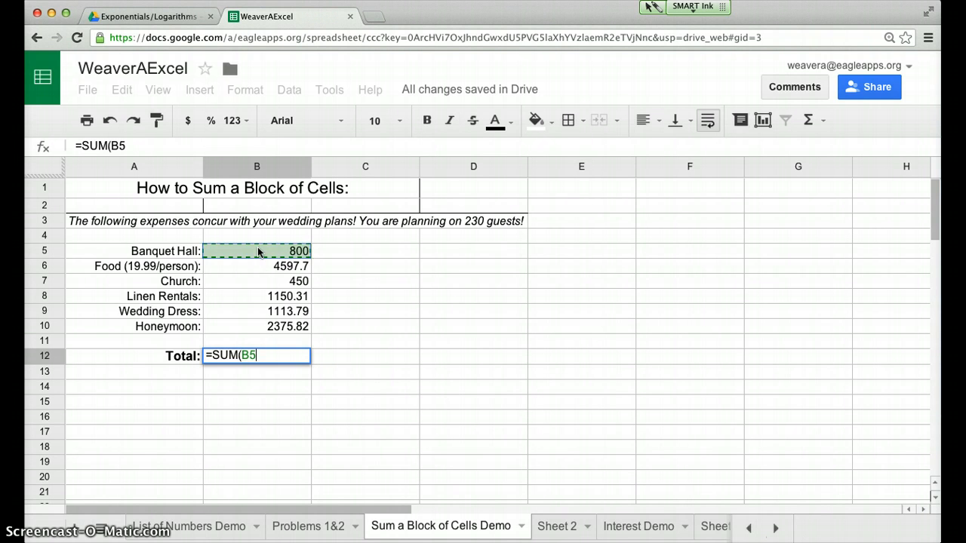
drag(258, 329, 259, 329)
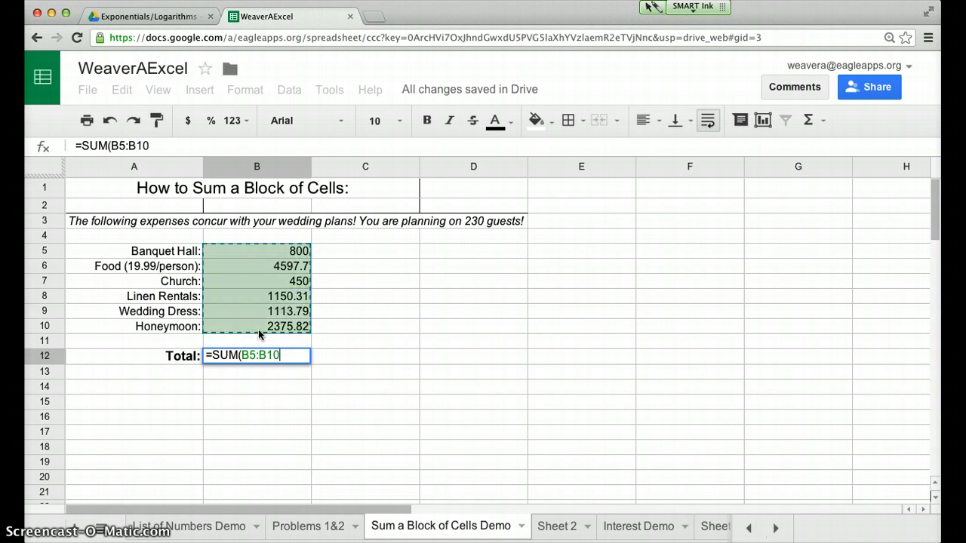
text())
key(Return)
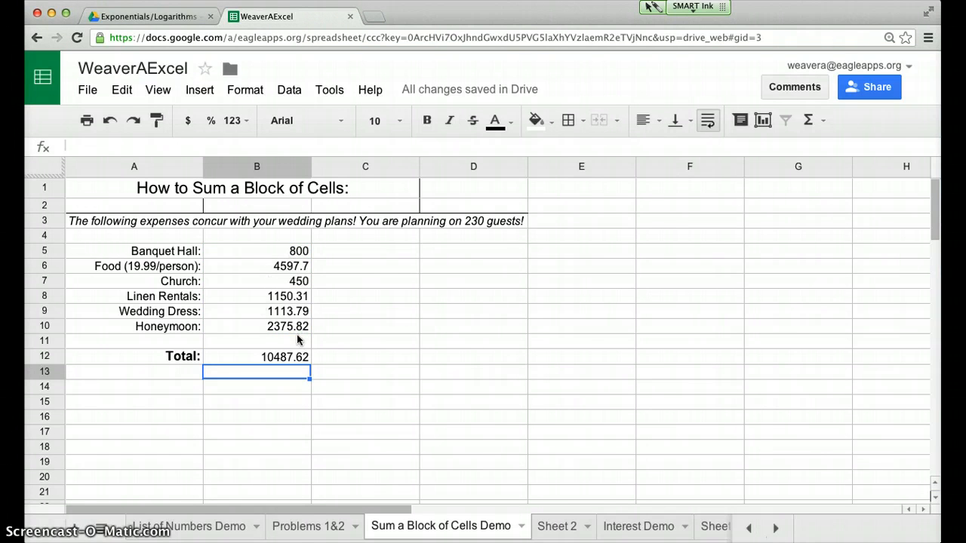
Format the expense amounts and total in B5:B12 as currency with two decimals ($1,000.12)
click(242, 249)
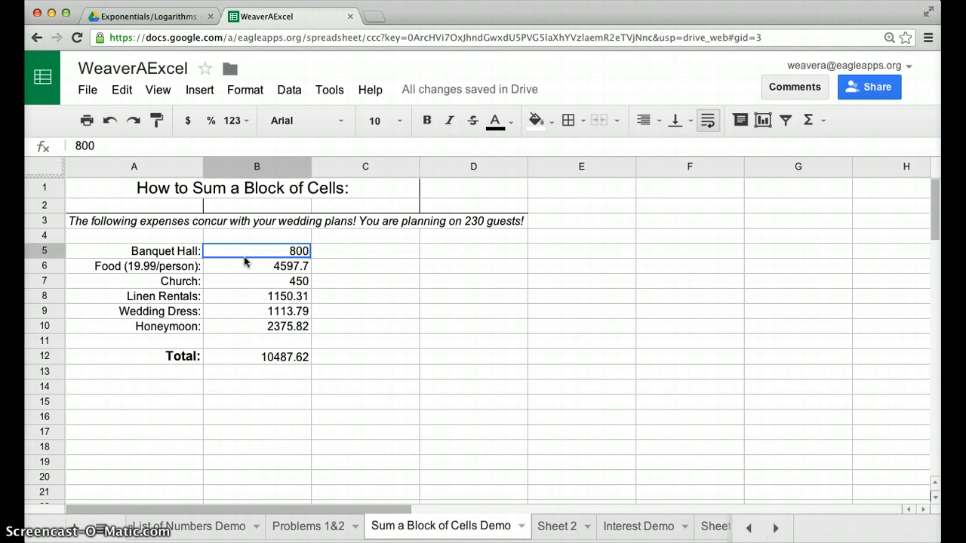
drag(243, 256, 244, 361)
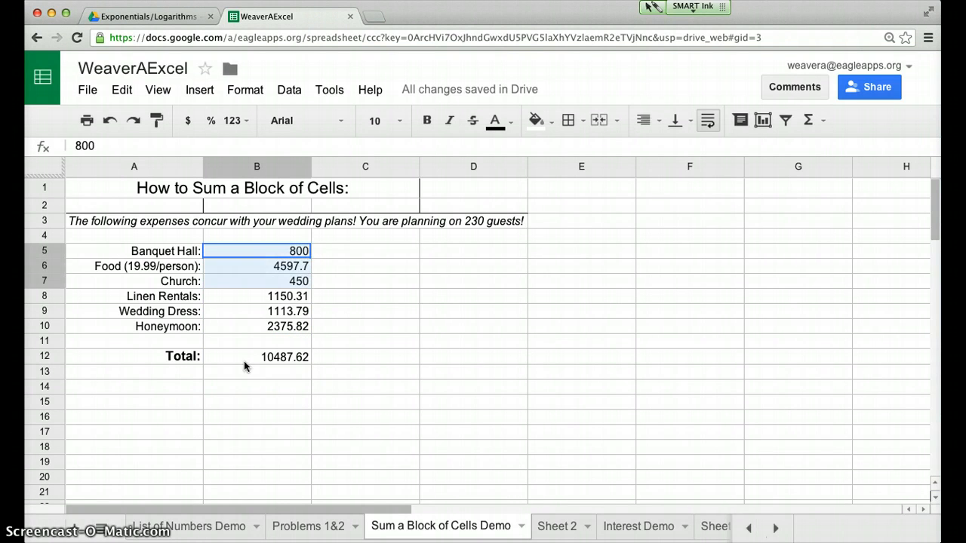
click(255, 96)
mouse_move(279, 122)
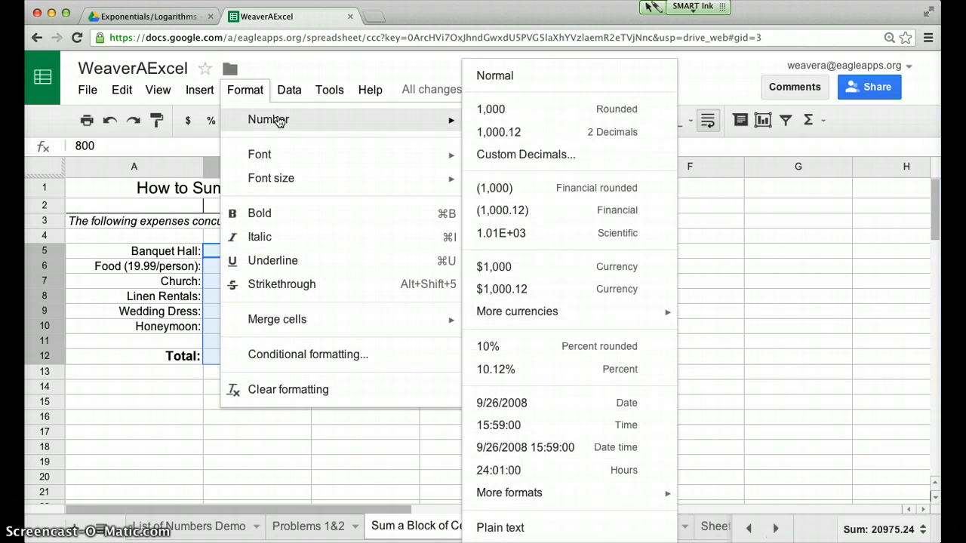
click(552, 292)
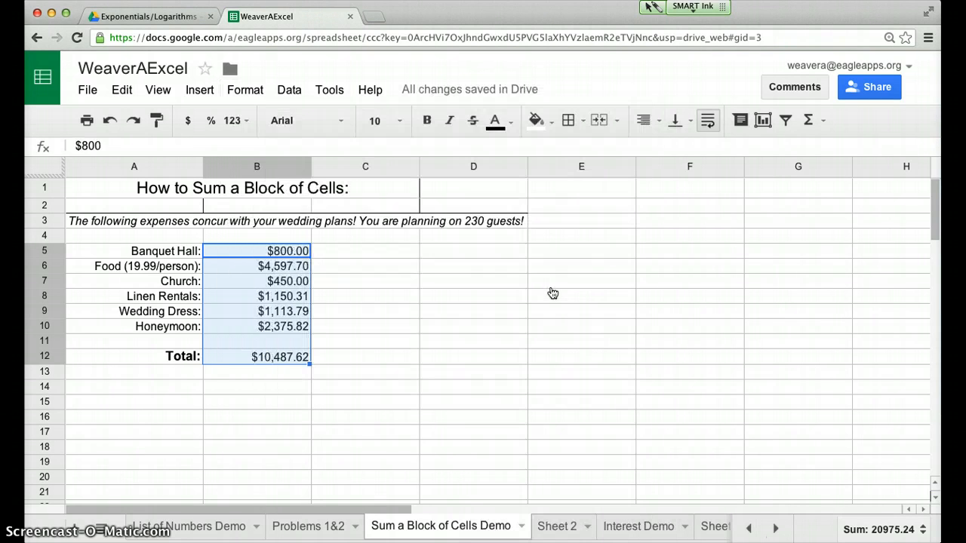
Rename Sheet 2, which holds the graduation party expenses, as Problem 3
click(340, 387)
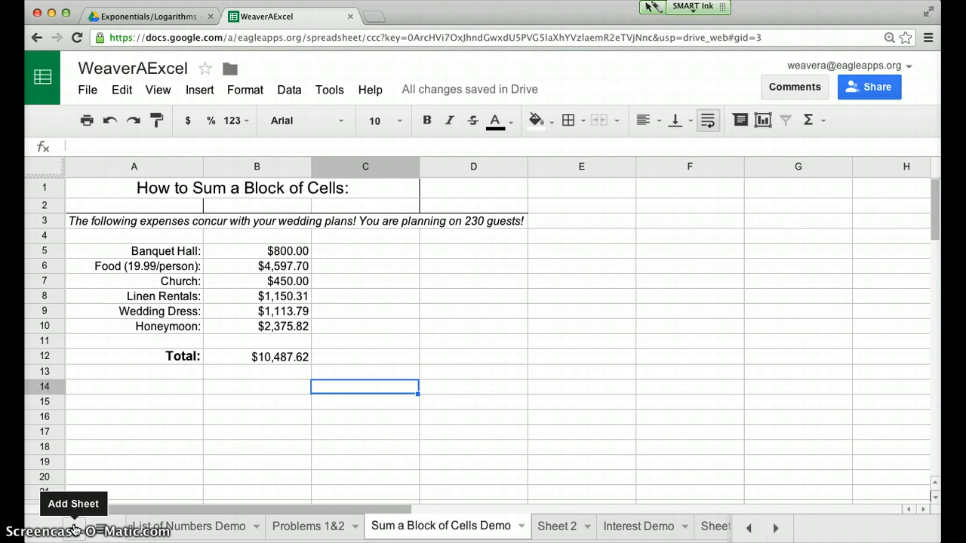
click(554, 531)
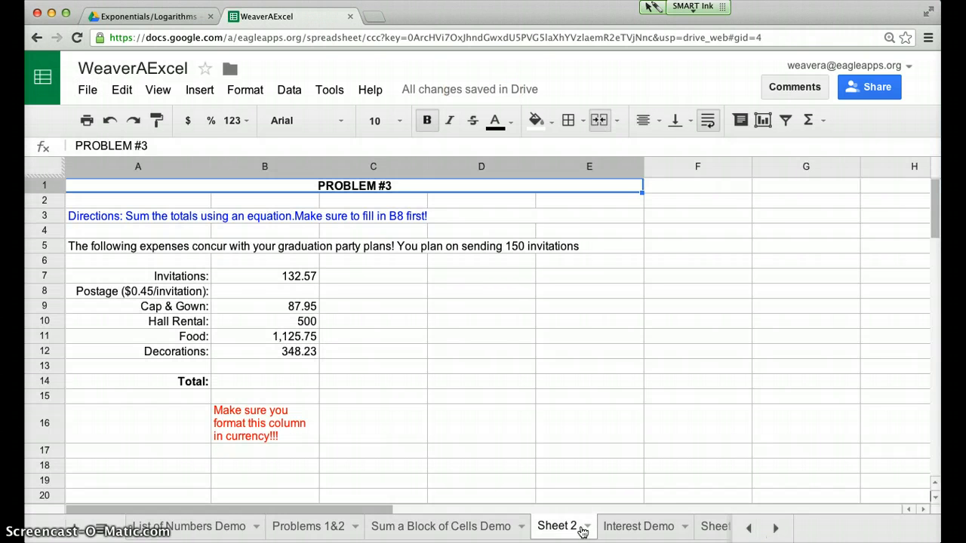
click(587, 528)
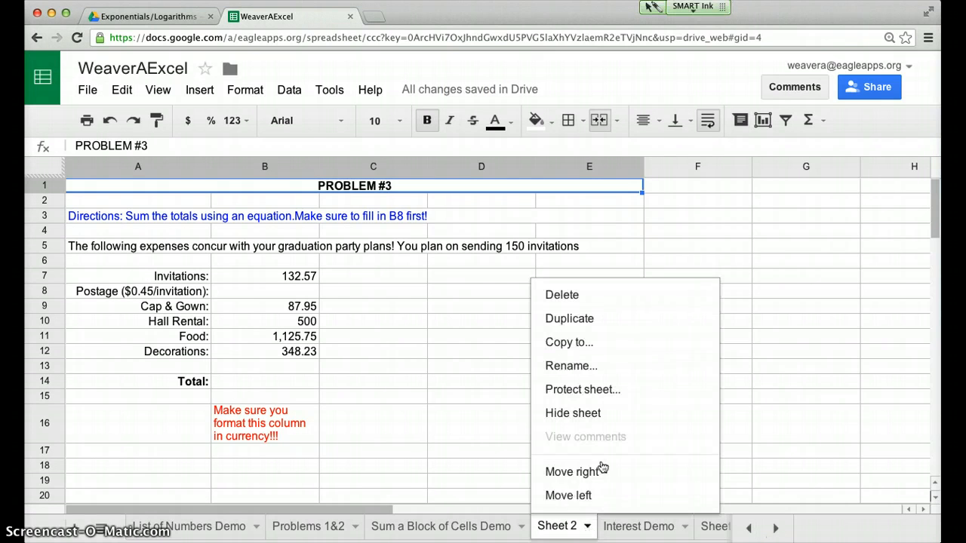
click(588, 368)
text(P)
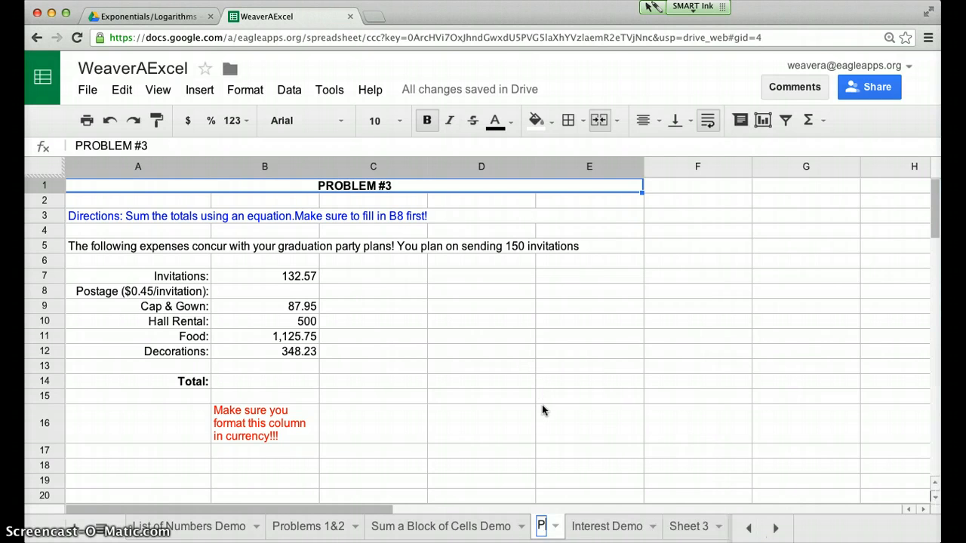
text(roblem)
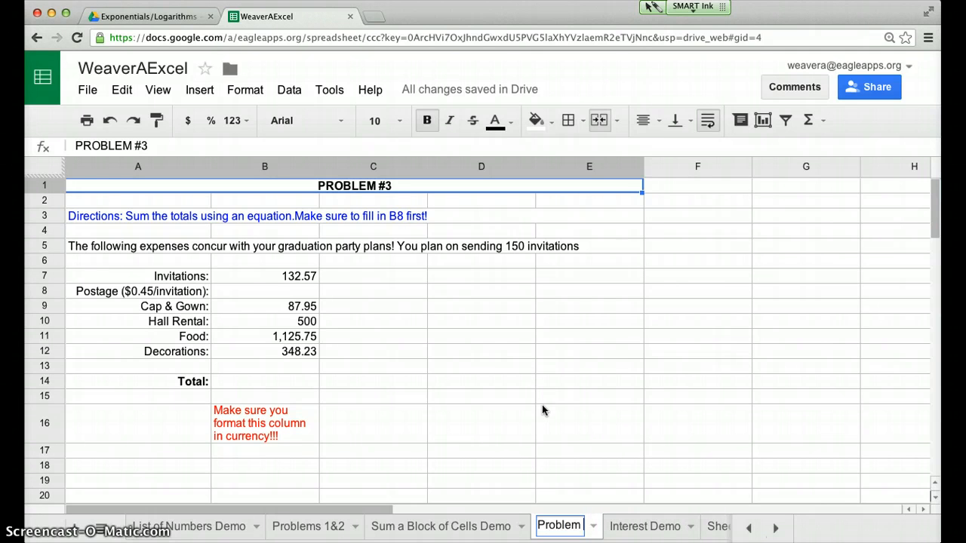
text(3)
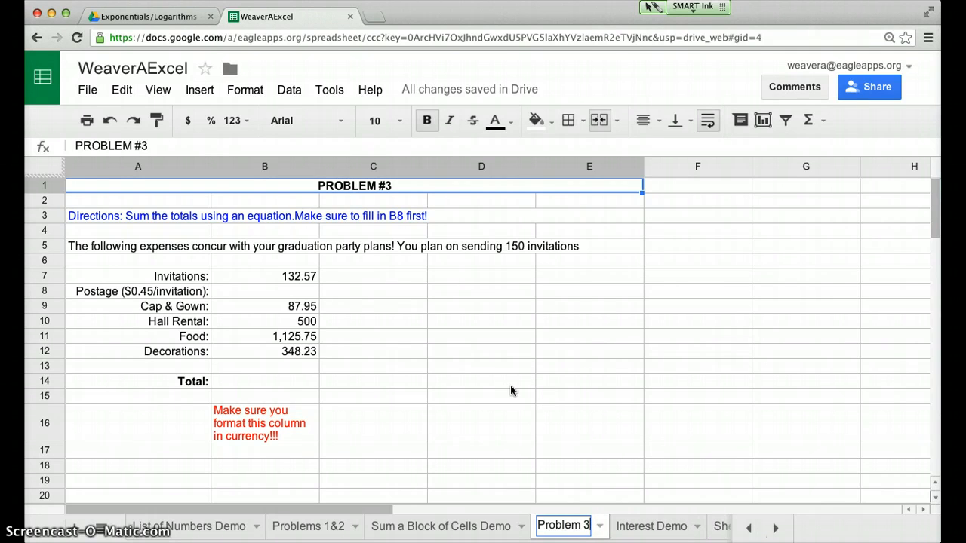
click(483, 381)
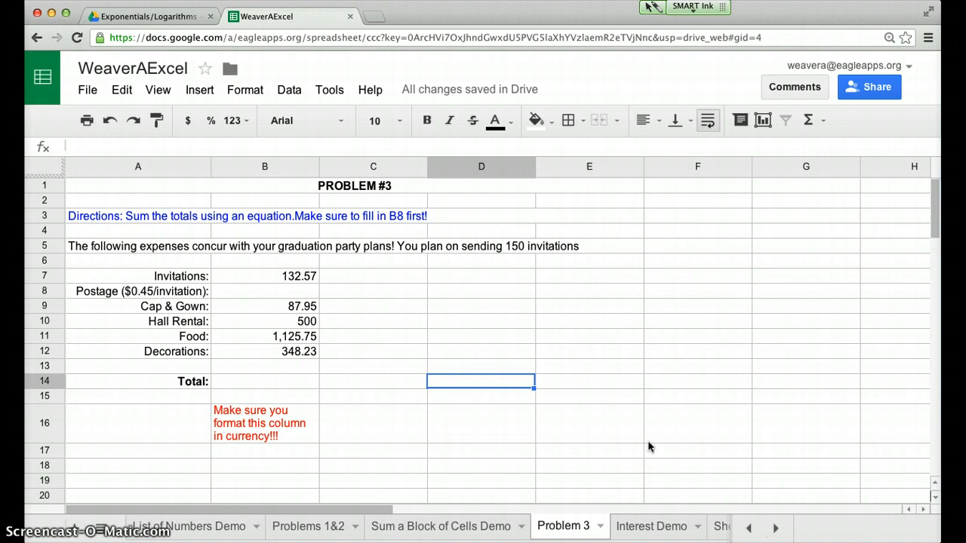
On the Interest Demo sheet, enter the starting balance 515 in C7 beside Start with
click(633, 527)
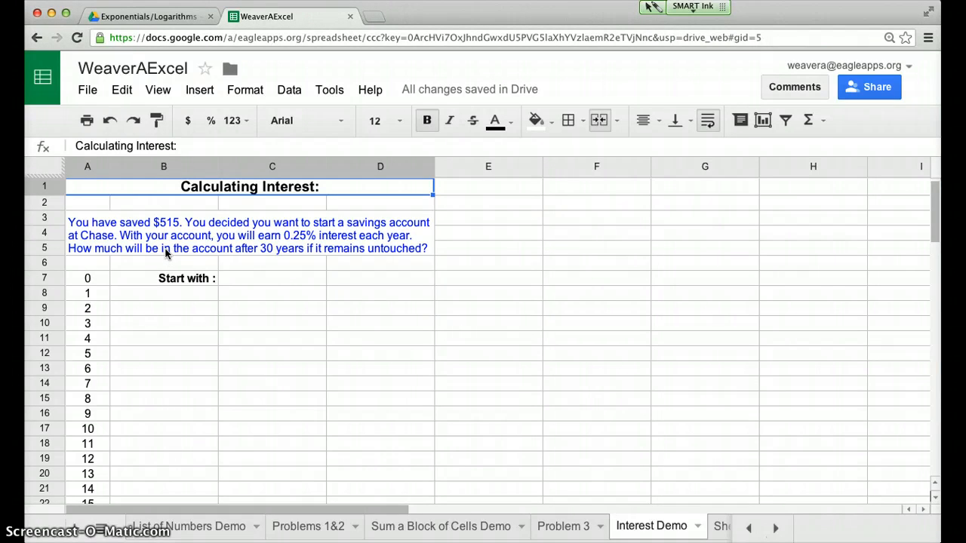
click(282, 281)
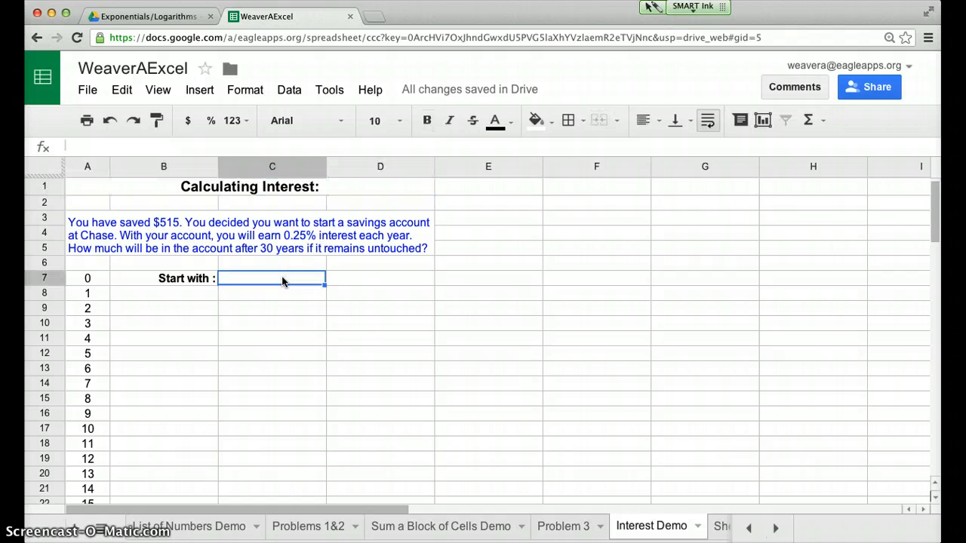
text(515)
key(Return)
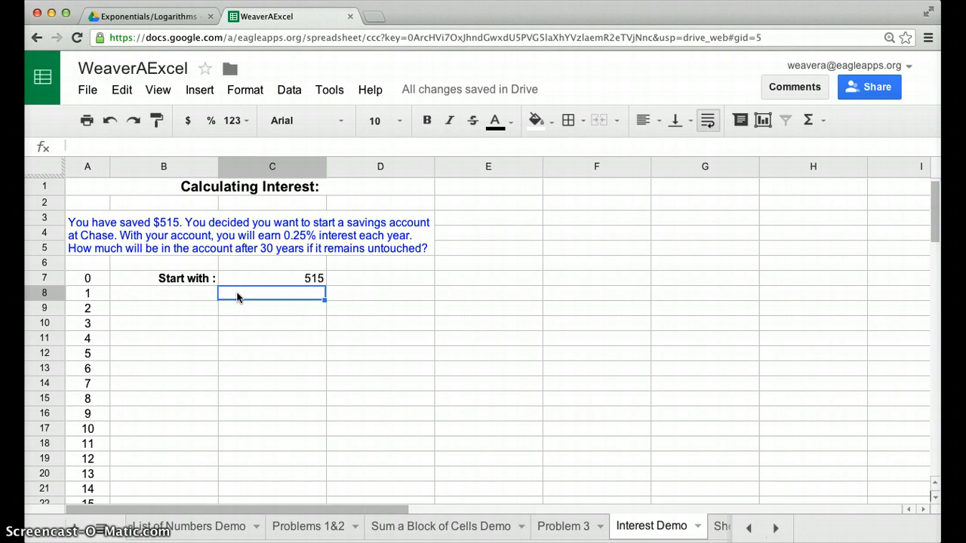
Enter the year 1 balance formula =515+.0025*515 in C8
text(=)
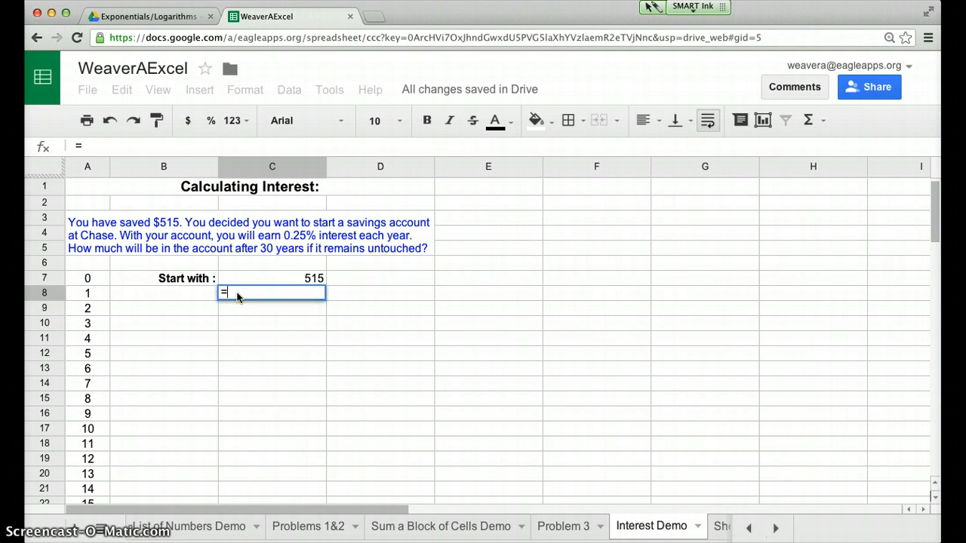
text(515+)
text(.0025)
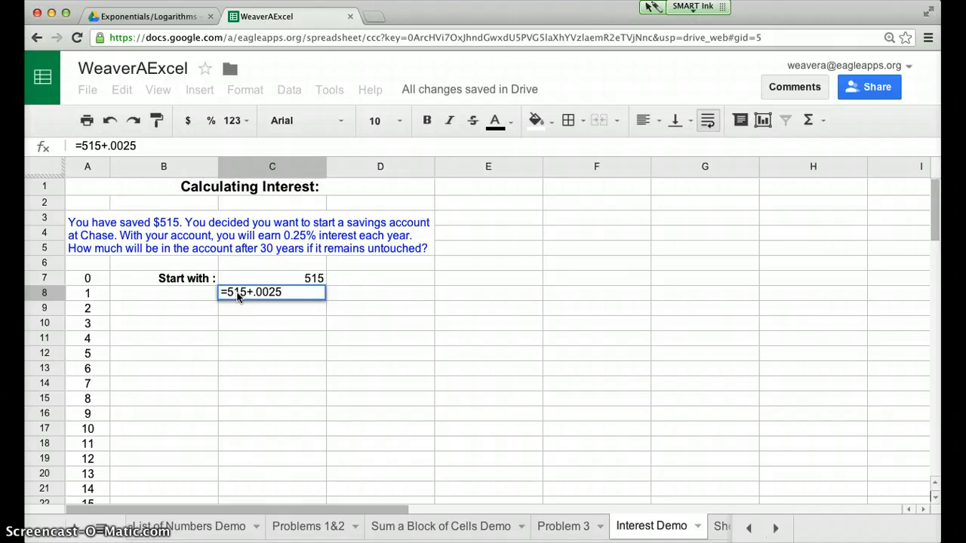
text(*515)
key(Return)
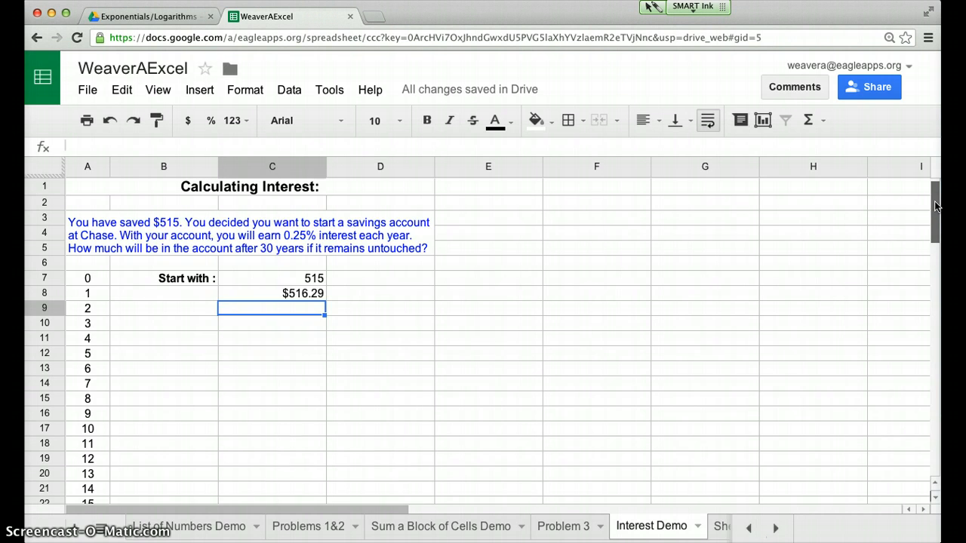
Try to fill the fixed-number formula in C8 down to C37 for all 30 years
scroll(936, 206, down, 3)
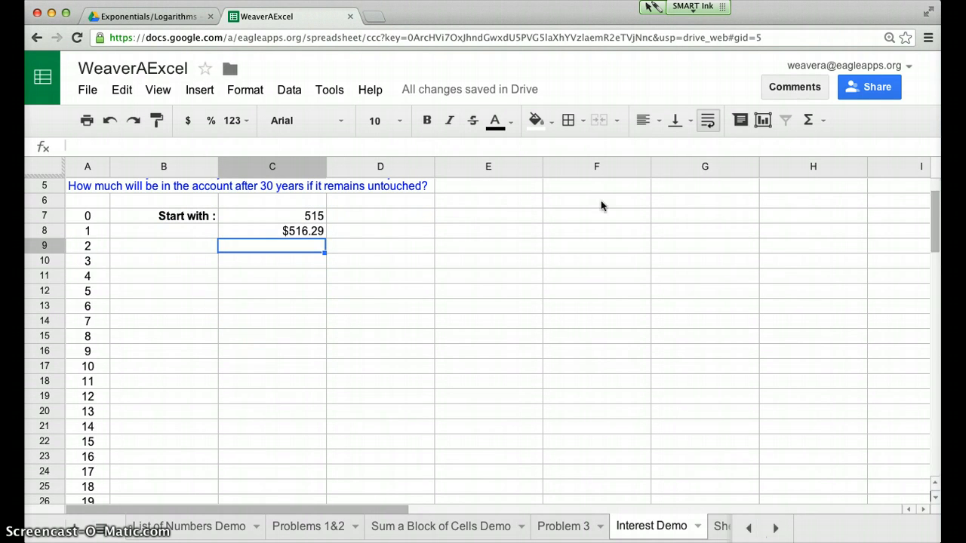
click(254, 233)
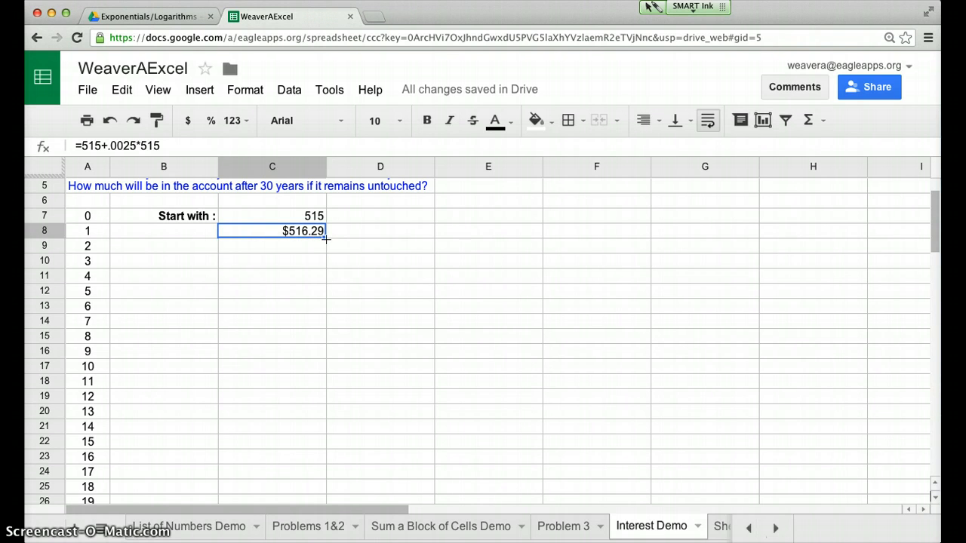
drag(324, 240, 314, 496)
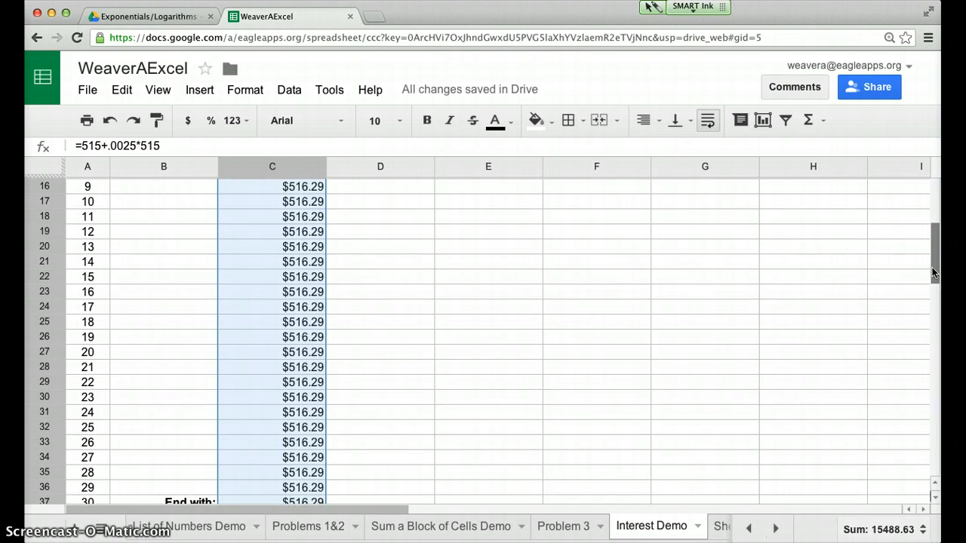
drag(933, 250, 933, 182)
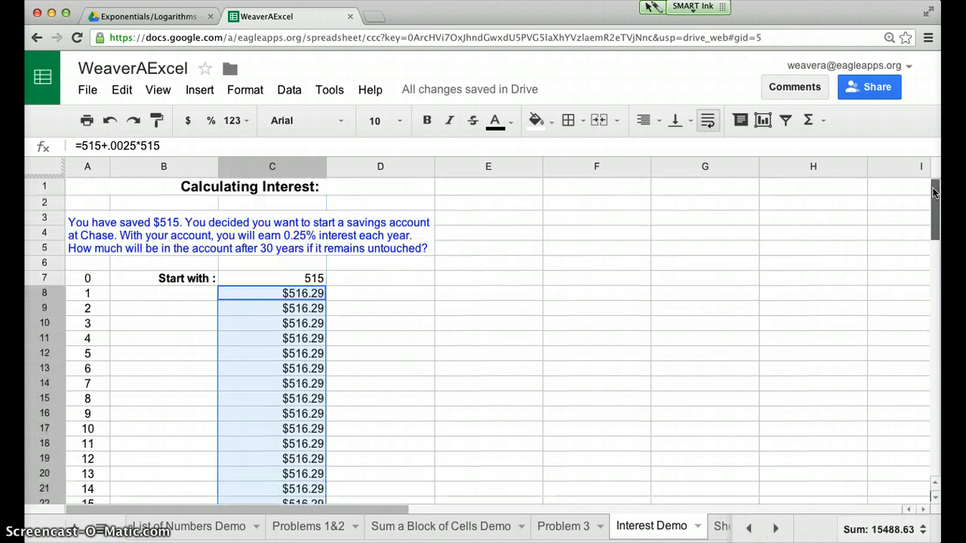
click(272, 291)
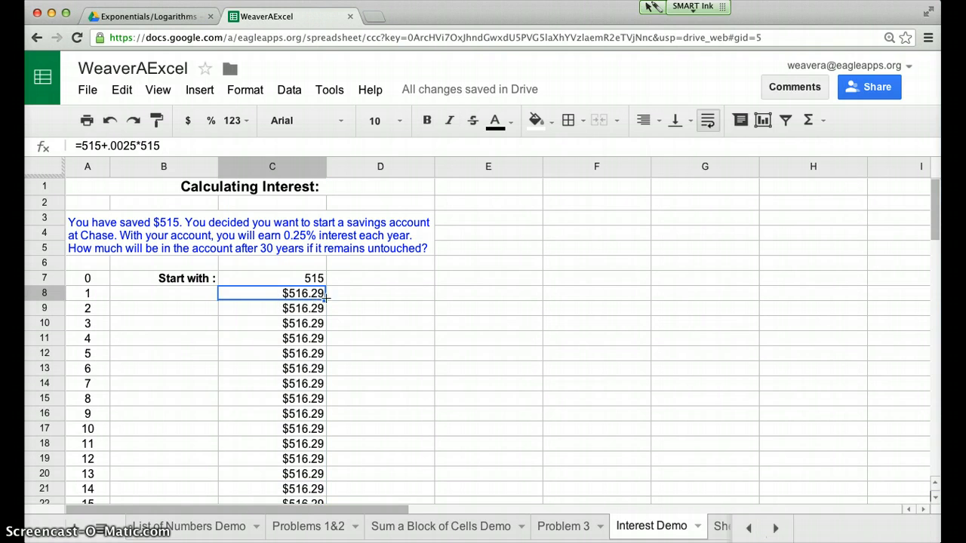
drag(324, 299, 317, 379)
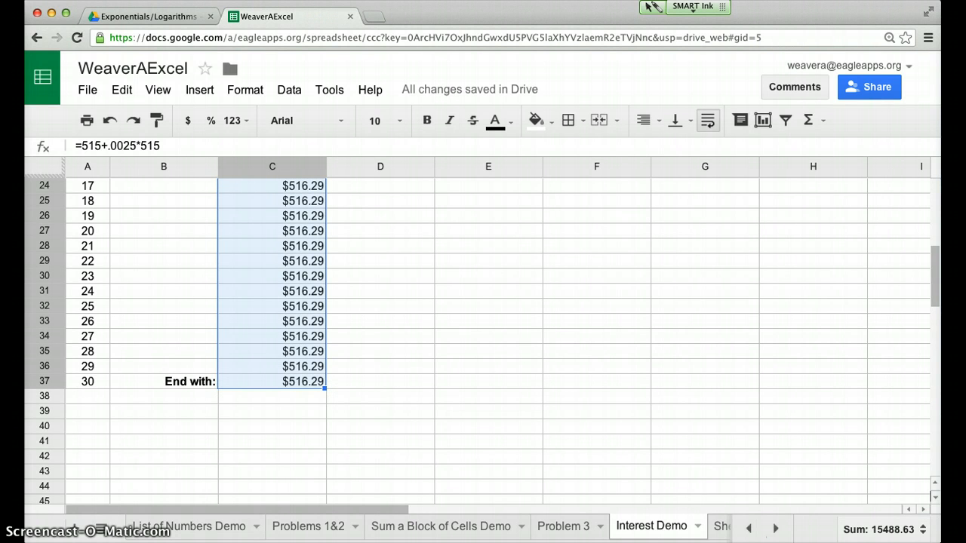
scroll(308, 366, up, 8)
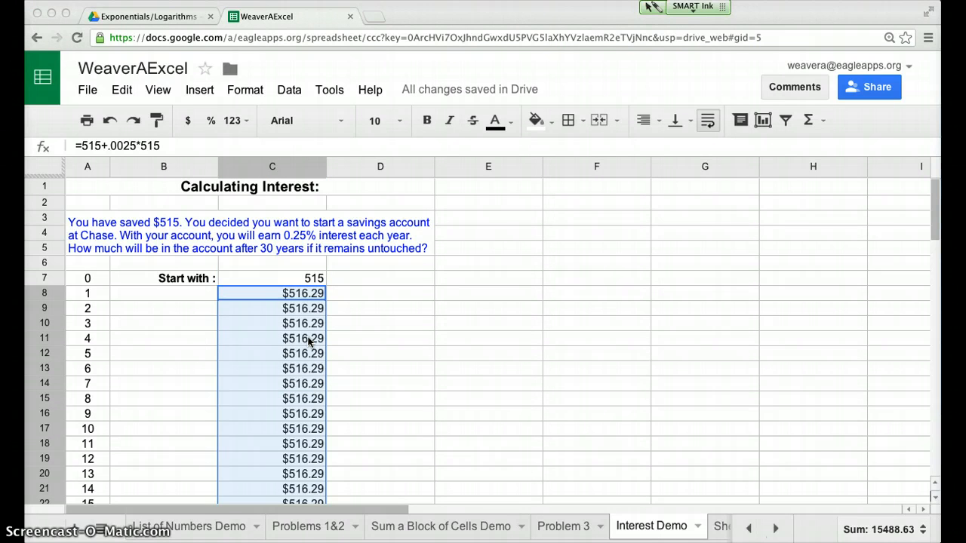
Replace the year 1 formula in C8 with the cell-reference version =C7+.0025*C7
click(272, 289)
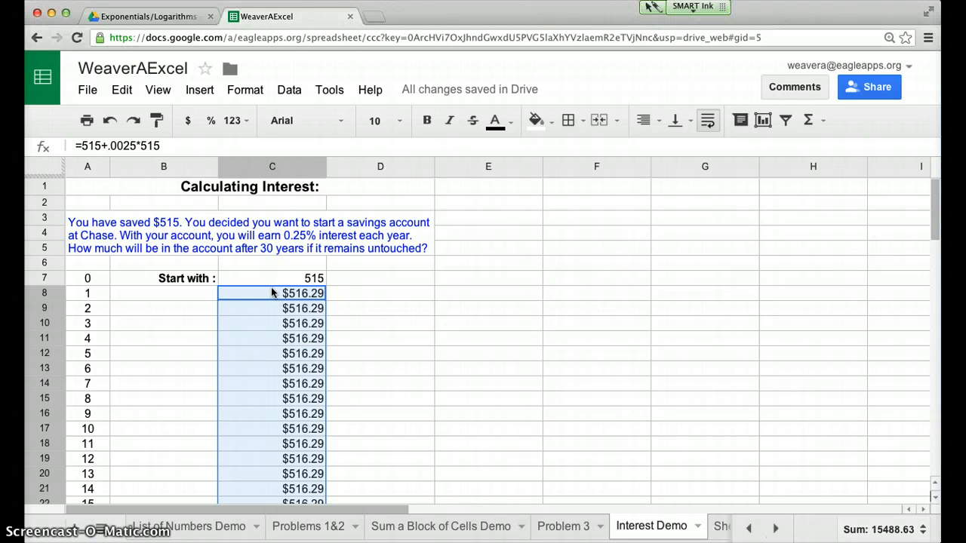
click(169, 148)
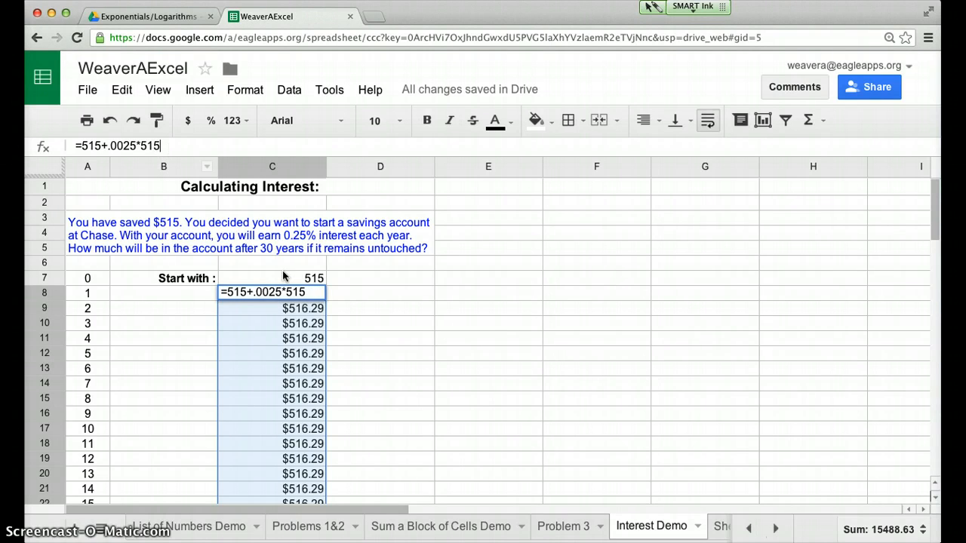
drag(161, 145, 83, 146)
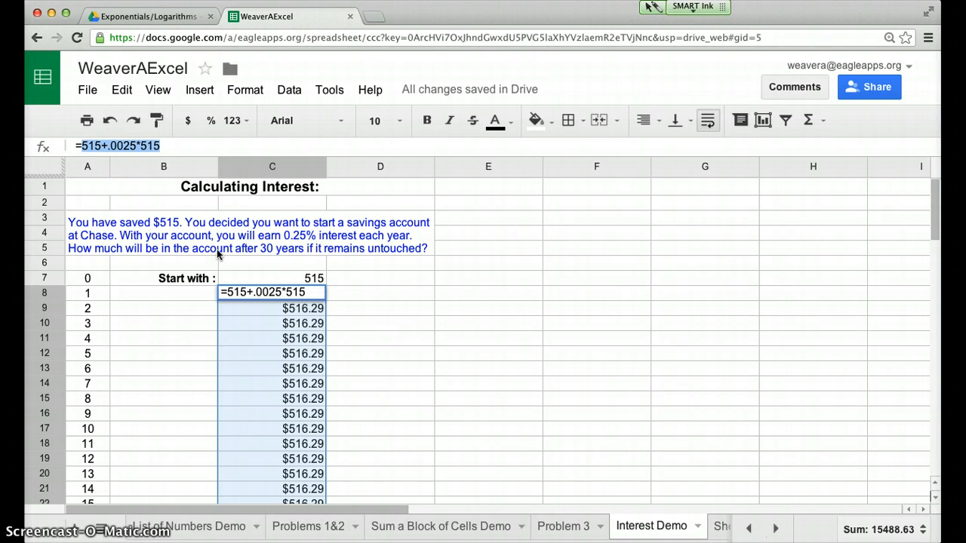
key(BackSpace)
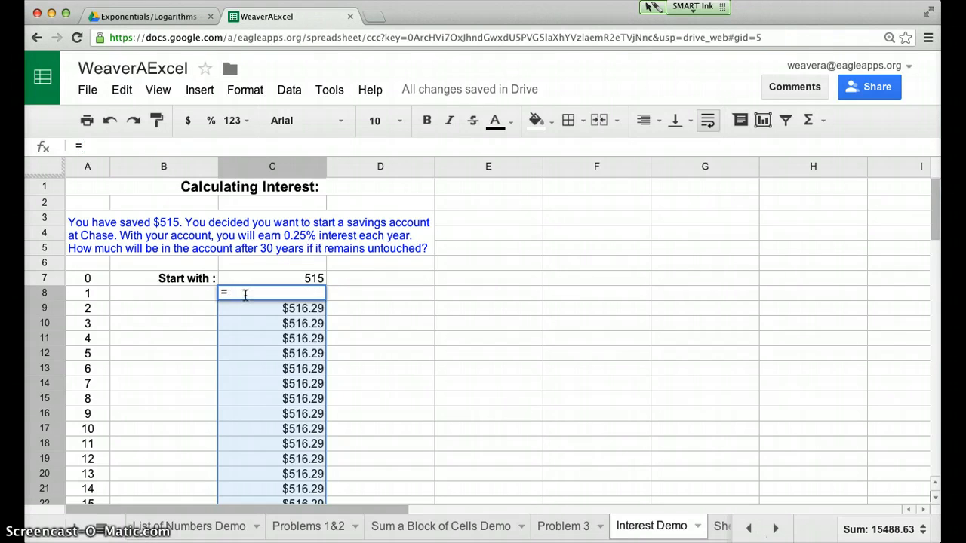
click(306, 277)
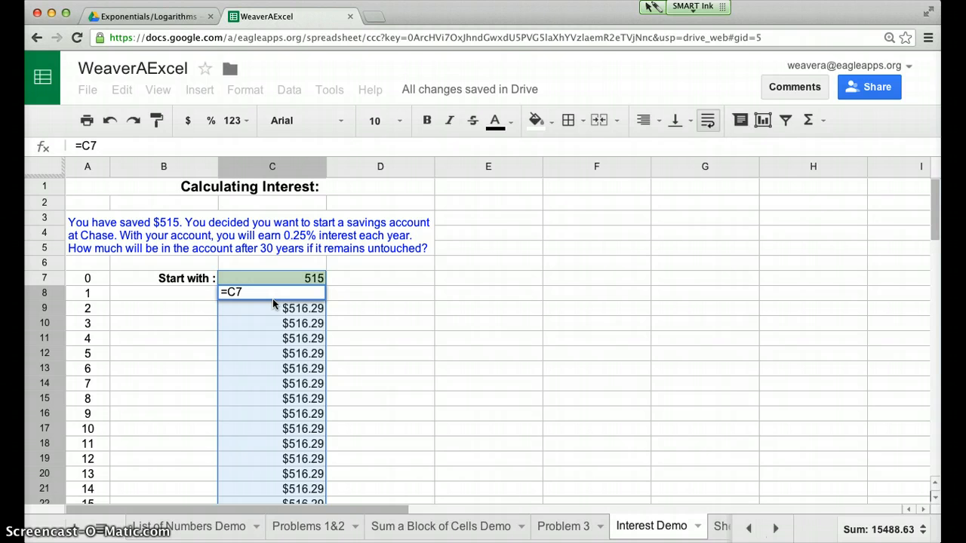
text(+.0025*)
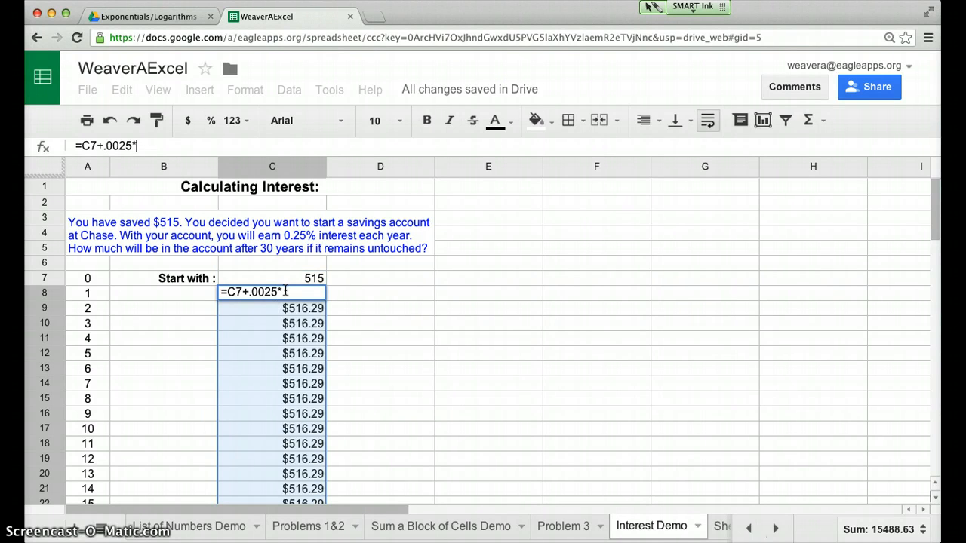
click(285, 292)
text(C7)
key(Return)
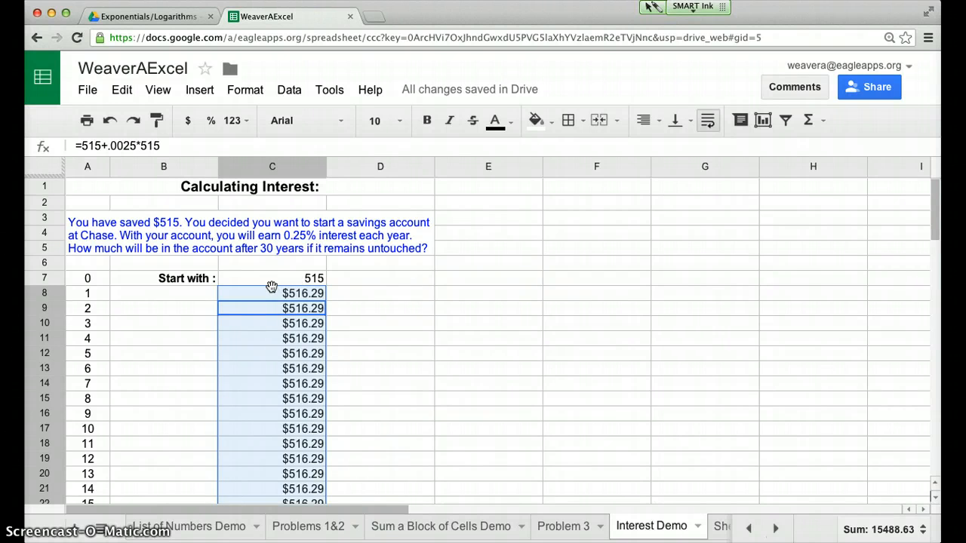
Fill the year 1 formula from C8 down to C14 and examine the copied formulas in C9 and C10
click(265, 293)
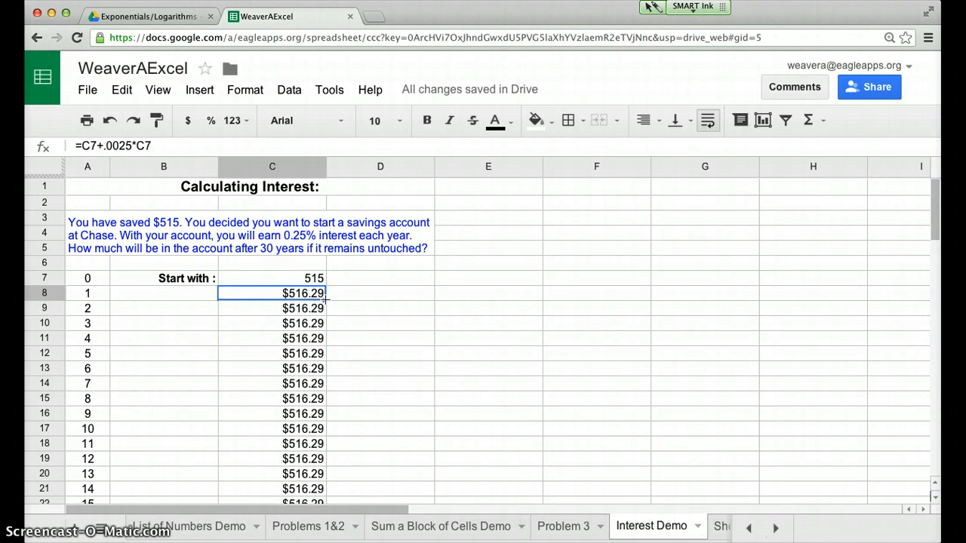
drag(325, 300, 326, 339)
shift+click(323, 382)
text($516.29 $517.58 $518.87 $520.17 $521.47 $522.77 $524.08)
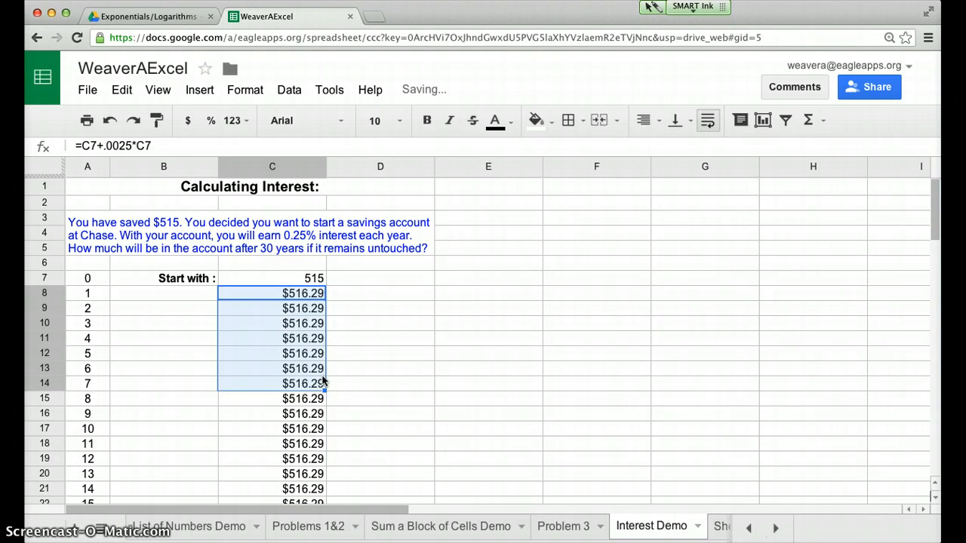
click(295, 311)
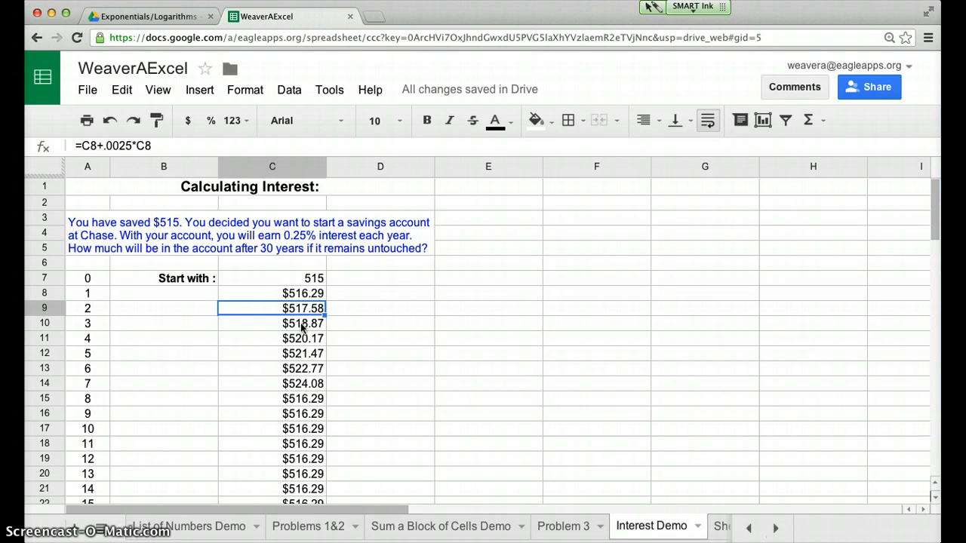
click(301, 326)
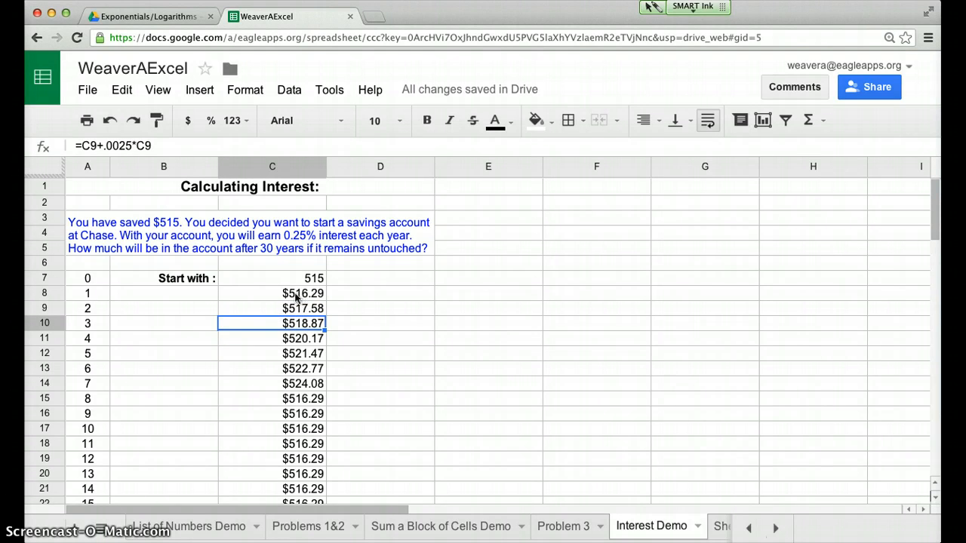
Fill the interest formula from C8 down to the year 30 End with cell, C37
click(299, 294)
drag(324, 301, 321, 458)
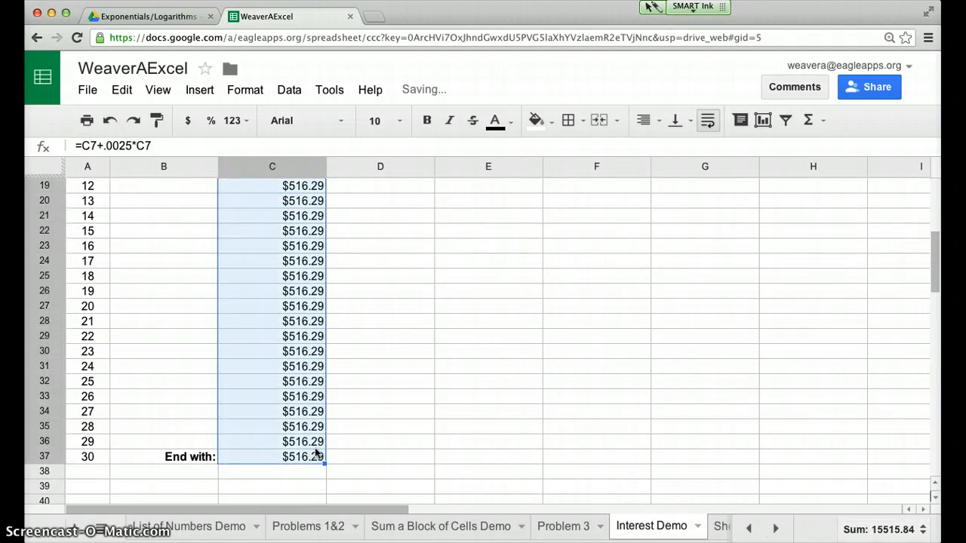
click(353, 458)
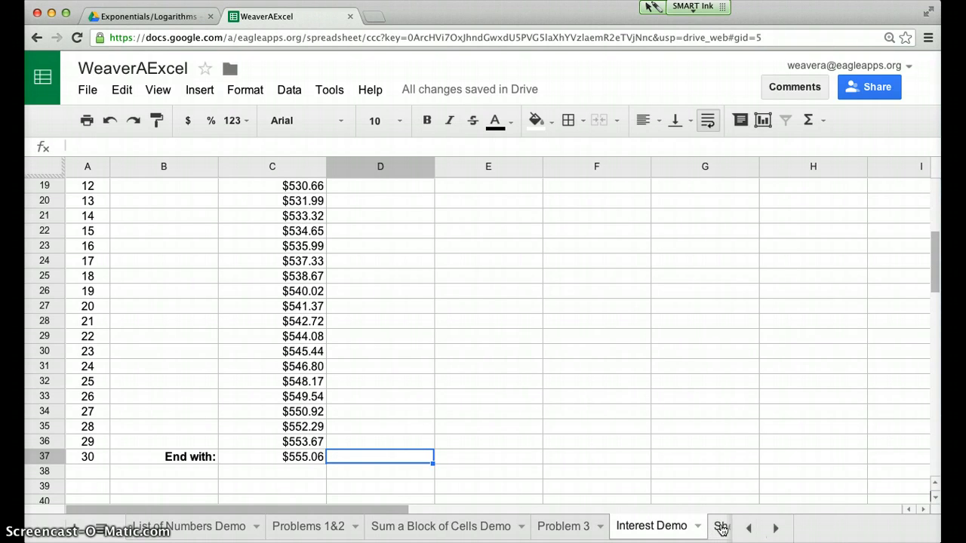
Look over the Problem # 4 and Problem #5 sheets, and rename Sheet 3 as Problem 4
click(77, 533)
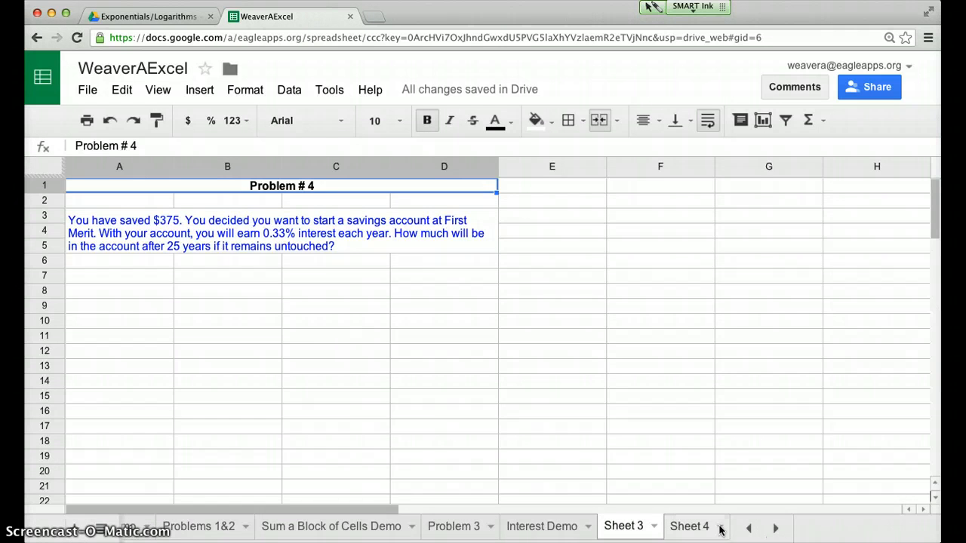
click(720, 532)
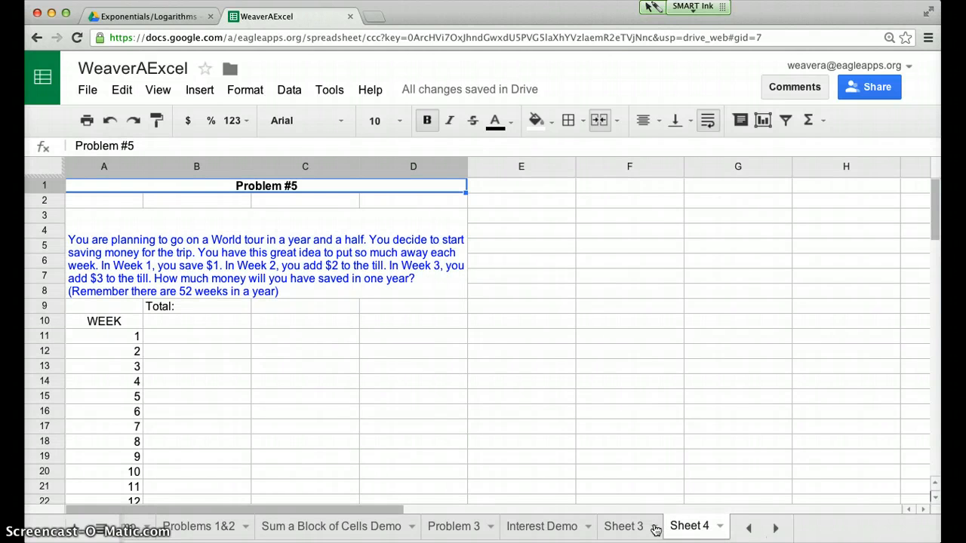
click(631, 529)
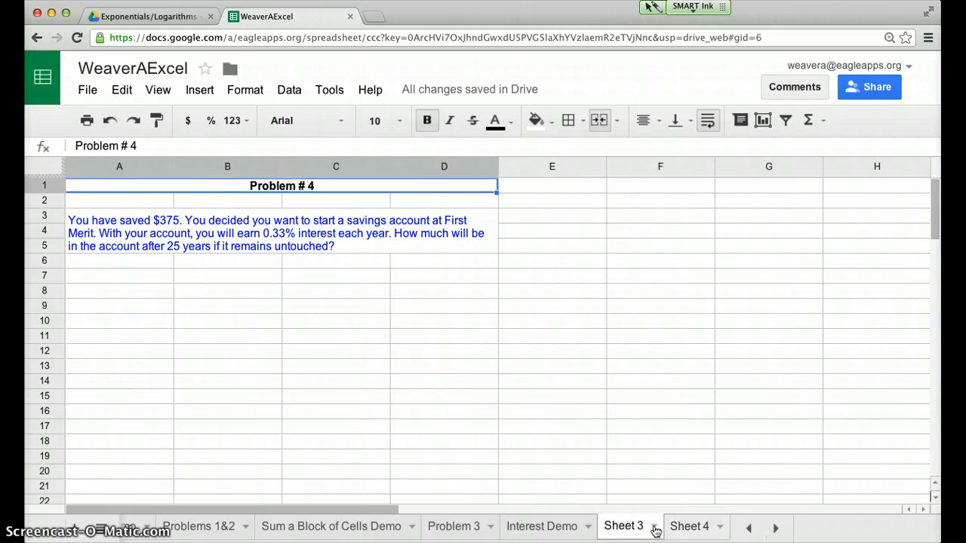
click(654, 528)
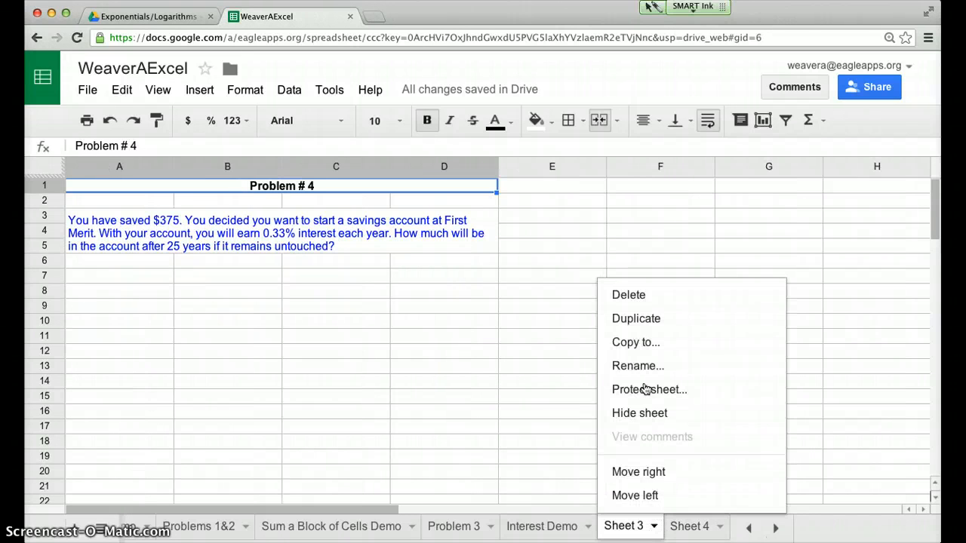
click(644, 369)
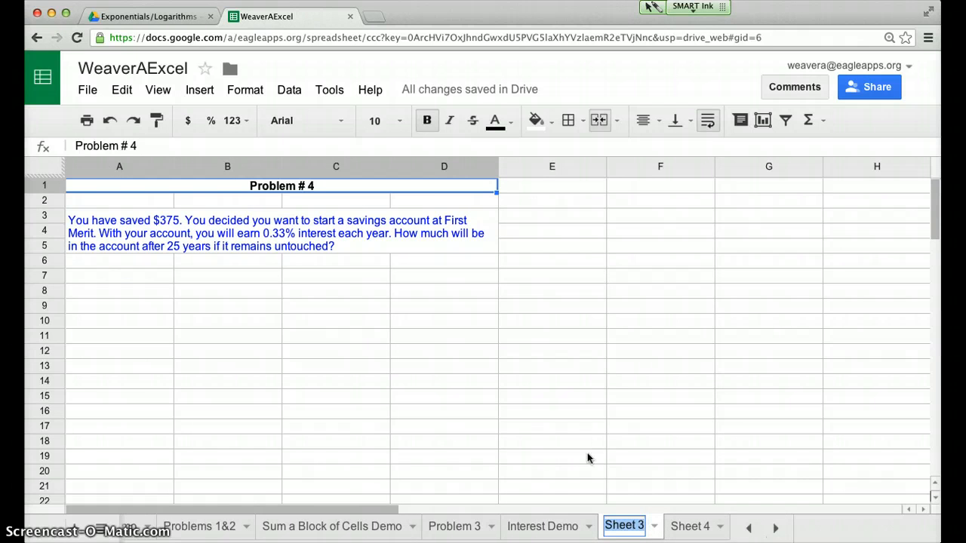
text(Problem 4)
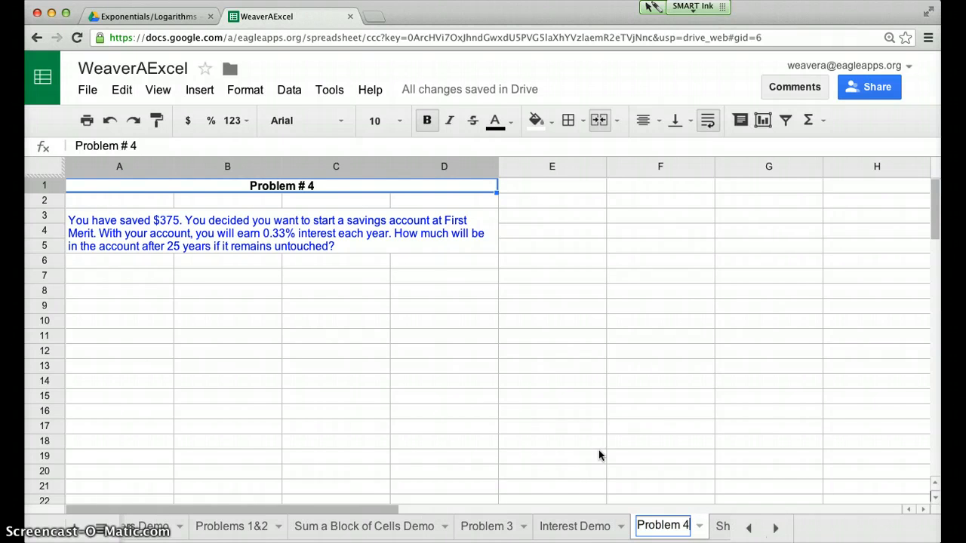
click(319, 367)
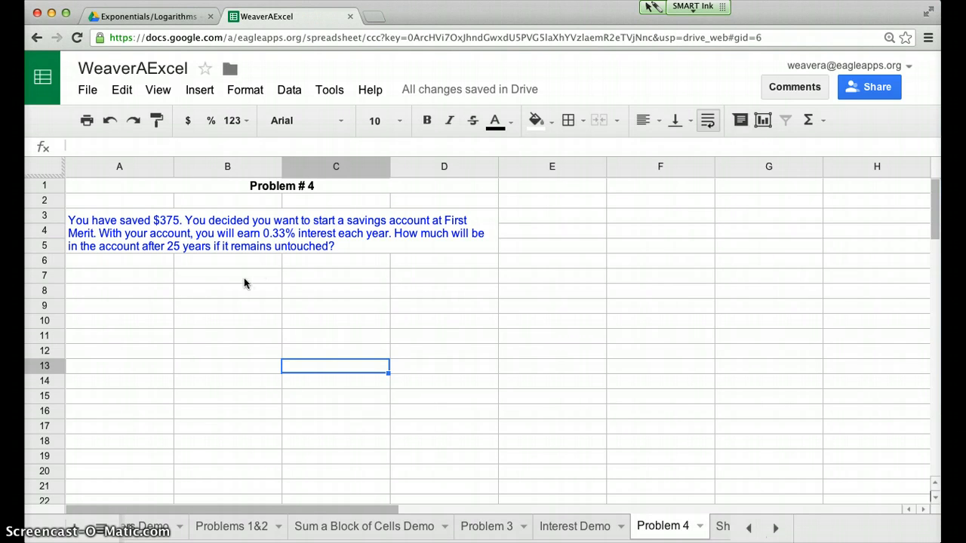
Set up the starting row of Problem 4 with 0 in A7, the label Start: in B7 and 375 in C7
click(114, 277)
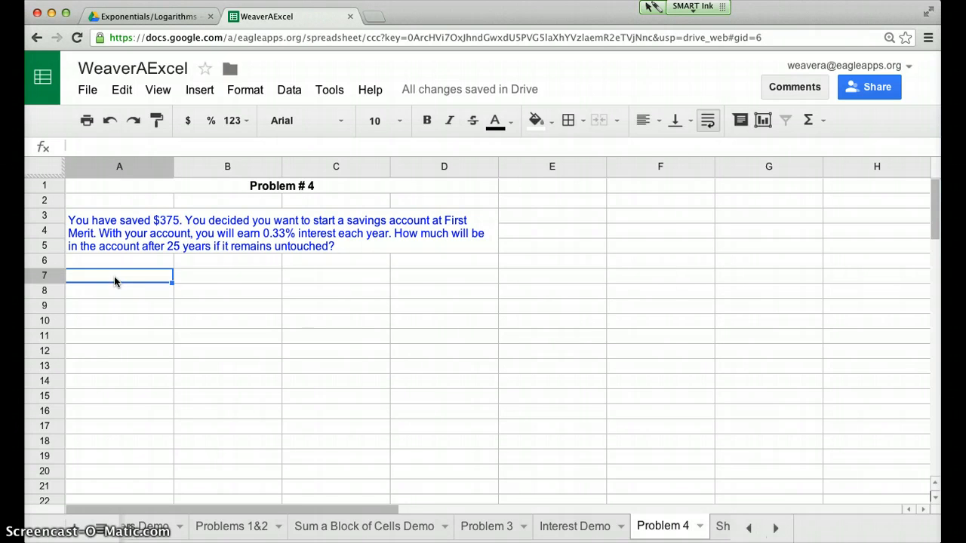
text(0)
key(Return)
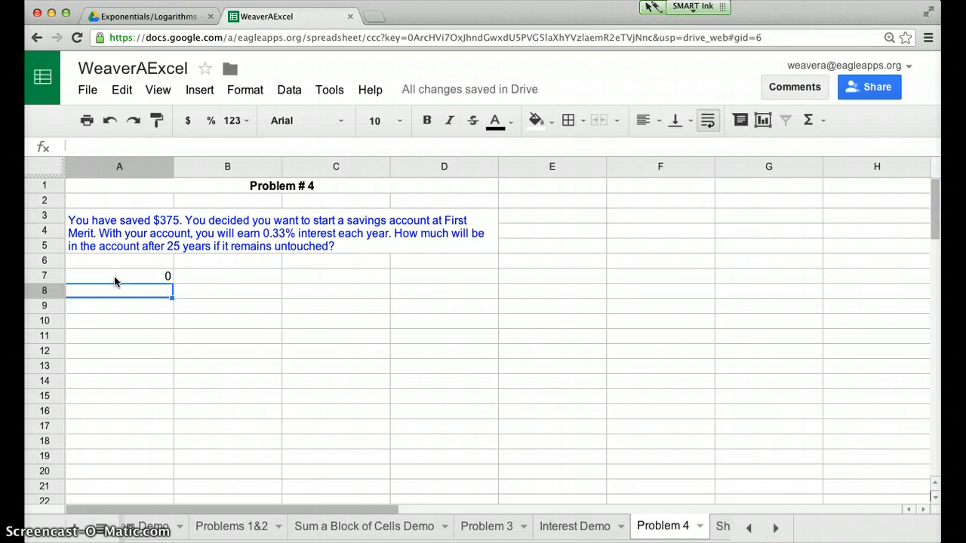
click(223, 279)
text(Start:)
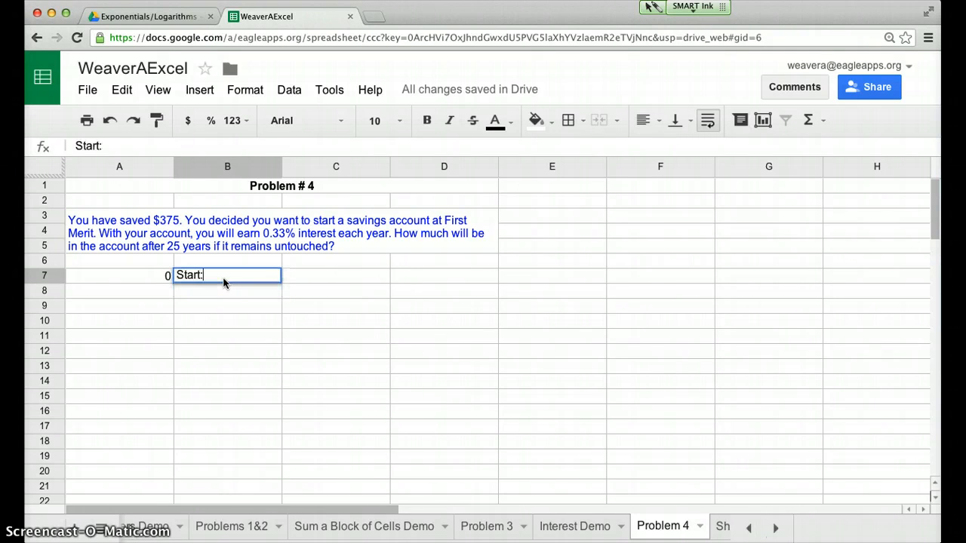
key(Tab)
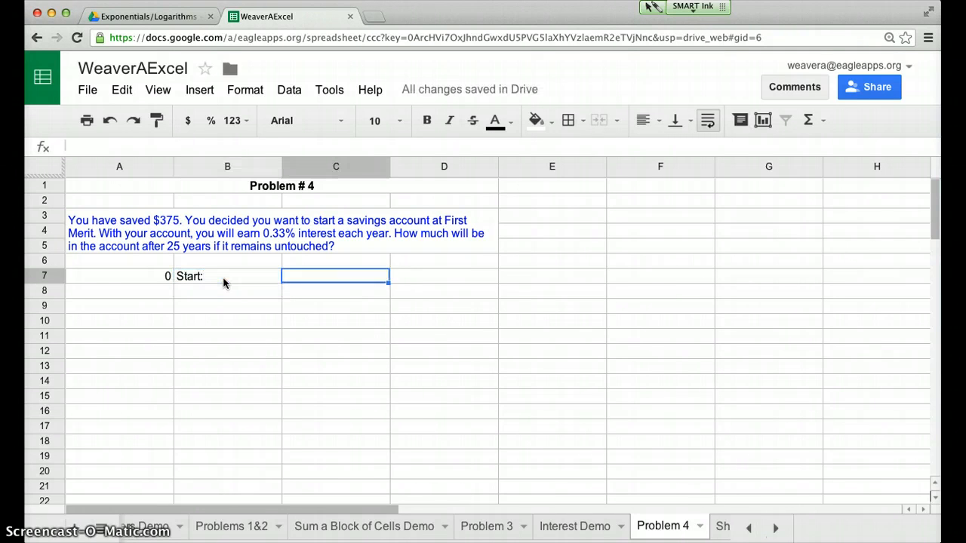
text(375)
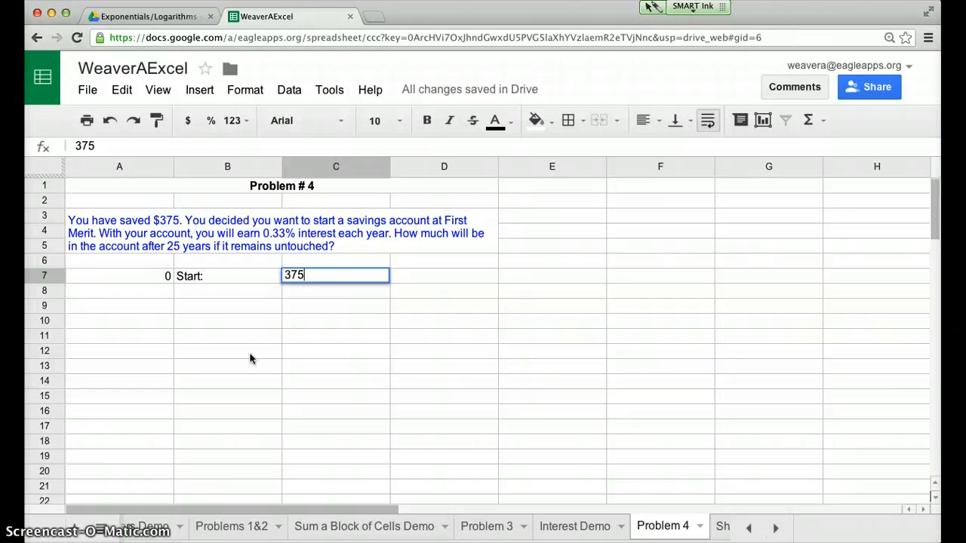
click(340, 352)
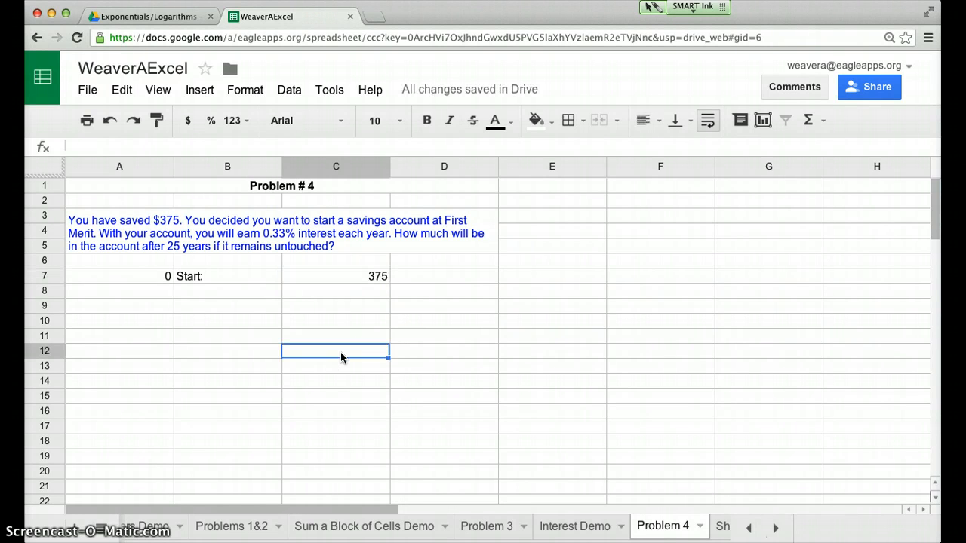
click(354, 296)
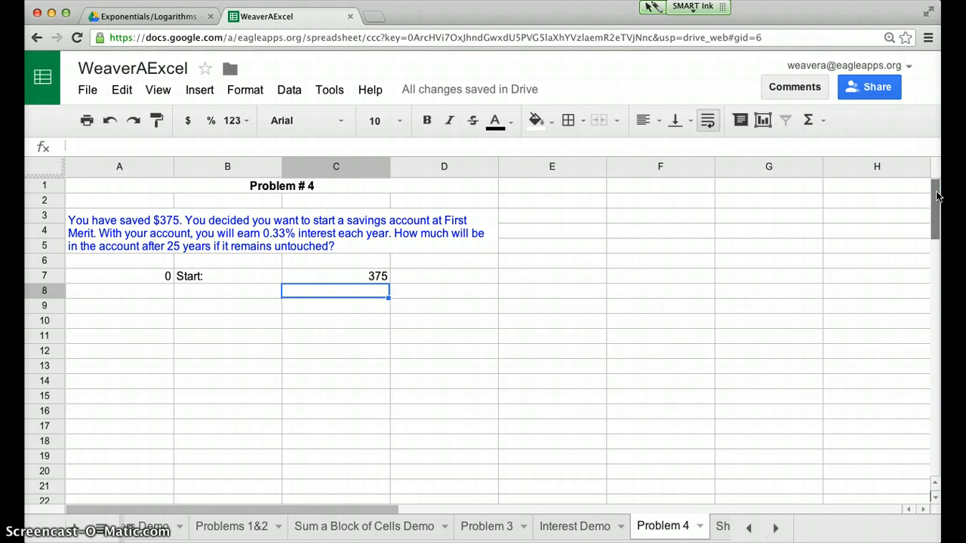
drag(937, 196, 937, 200)
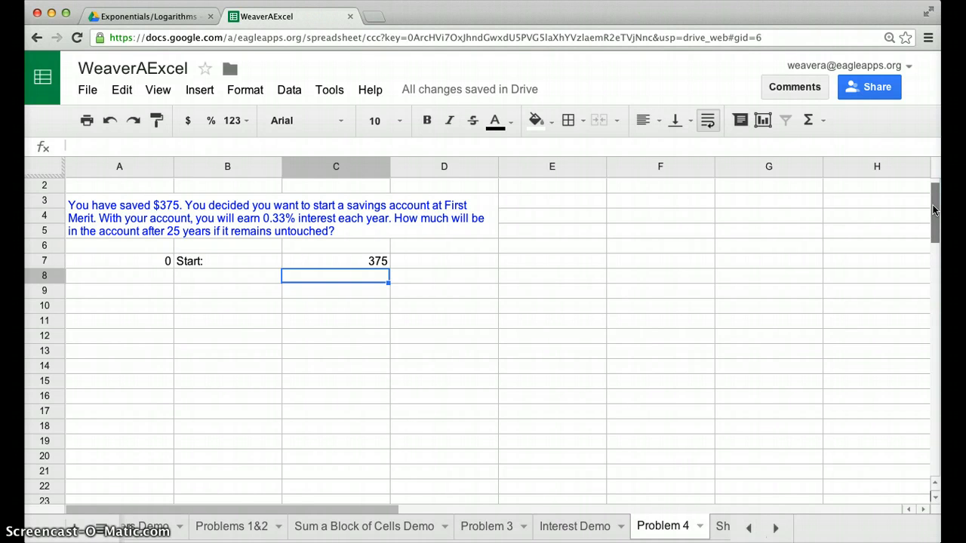
drag(934, 210, 935, 219)
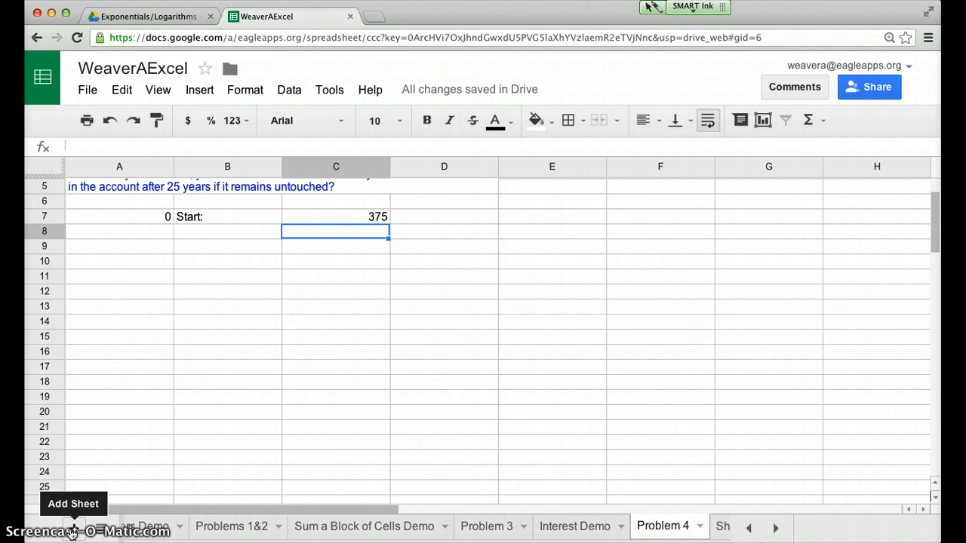
Rename the sheet that holds Problem #5 as Problem 5
click(723, 528)
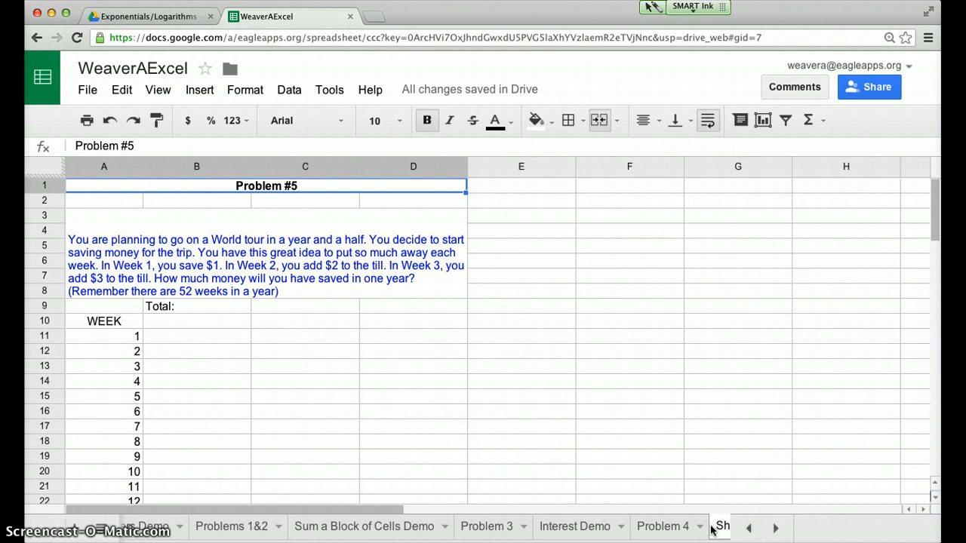
right_click(722, 530)
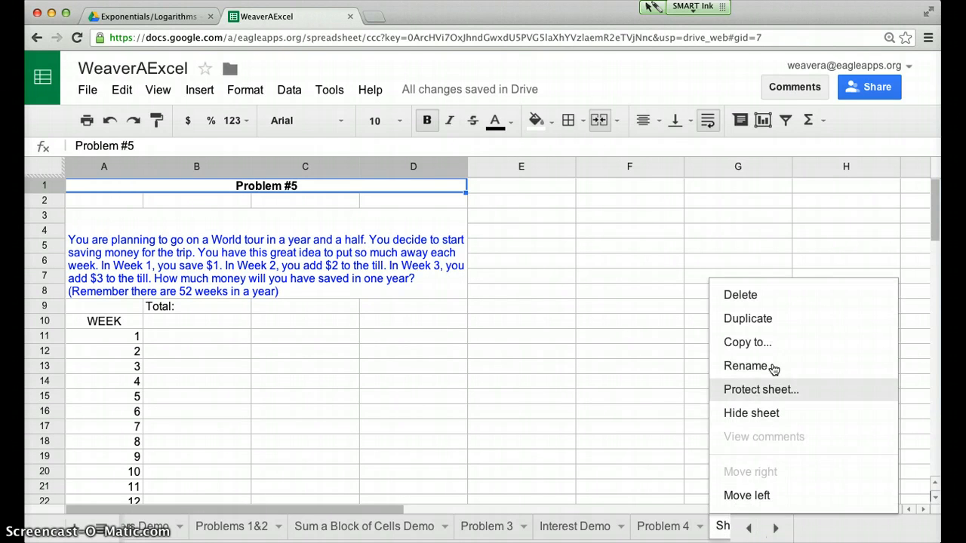
click(773, 369)
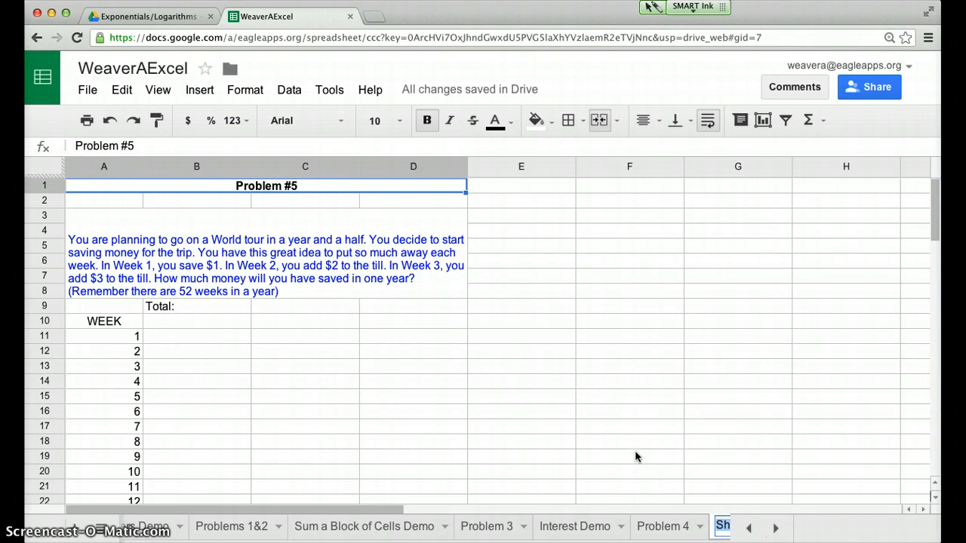
text(Problem)
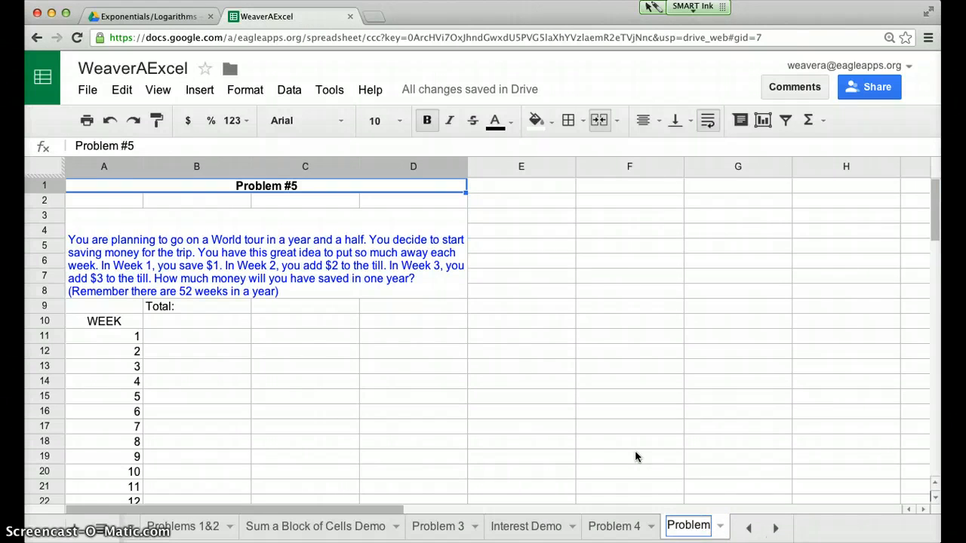
text( 5)
click(637, 382)
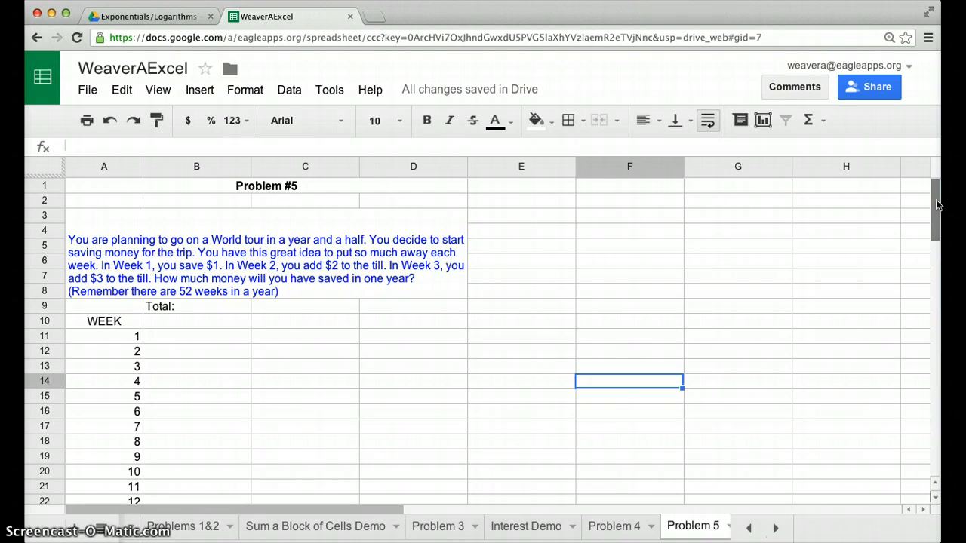
Enter 1 as the week 1 savings in B11 and look through the week list down to the week 52 cell, B62
drag(938, 206, 935, 218)
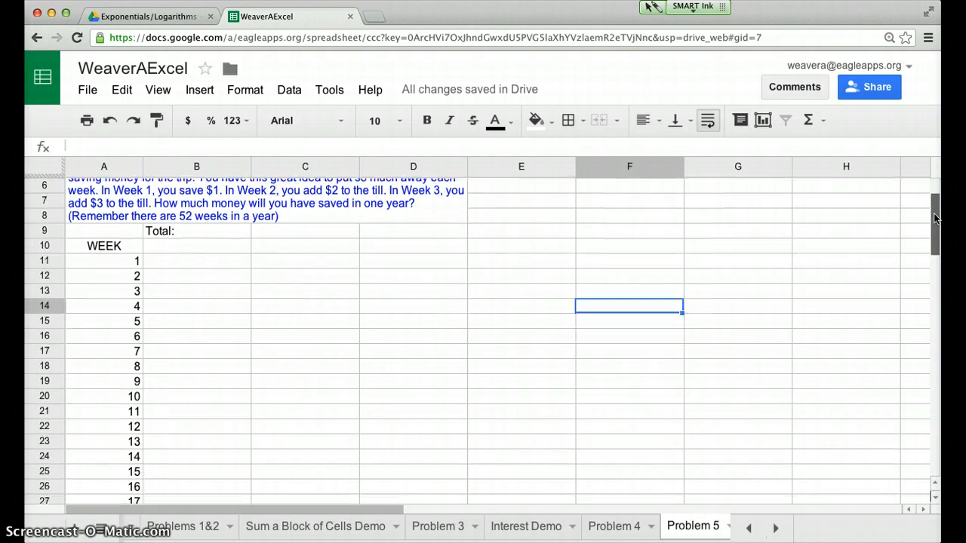
scroll(630, 302, down, 3)
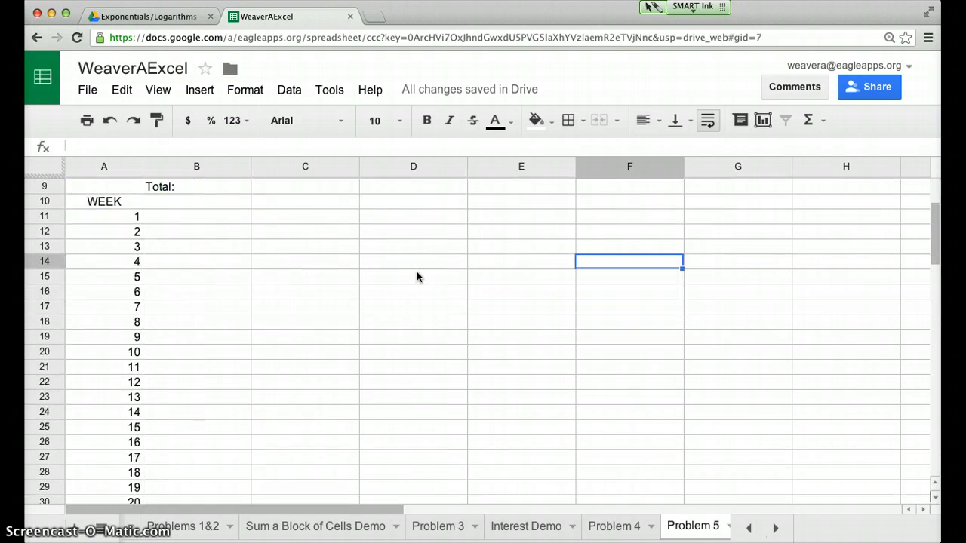
click(238, 217)
text(0)
key(BackSpace)
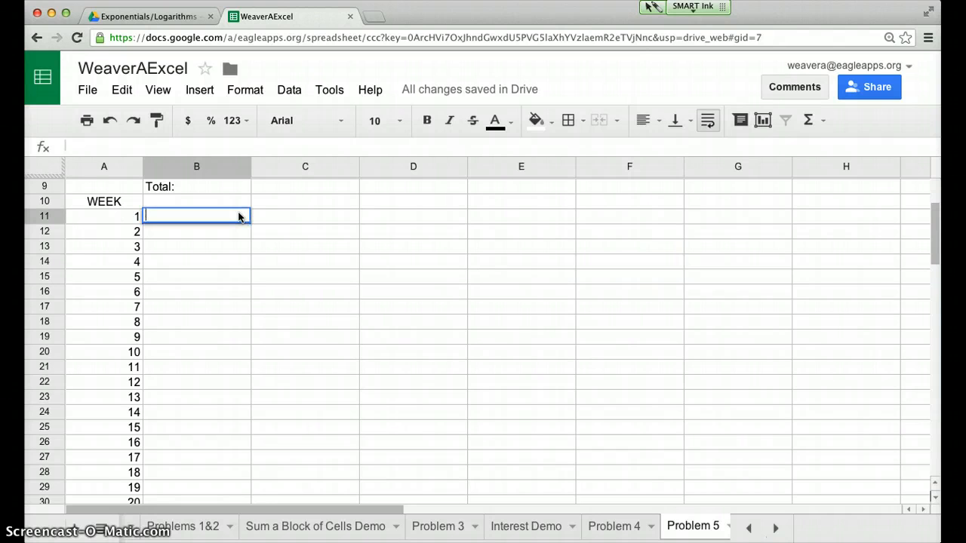
text(1)
drag(932, 215, 919, 352)
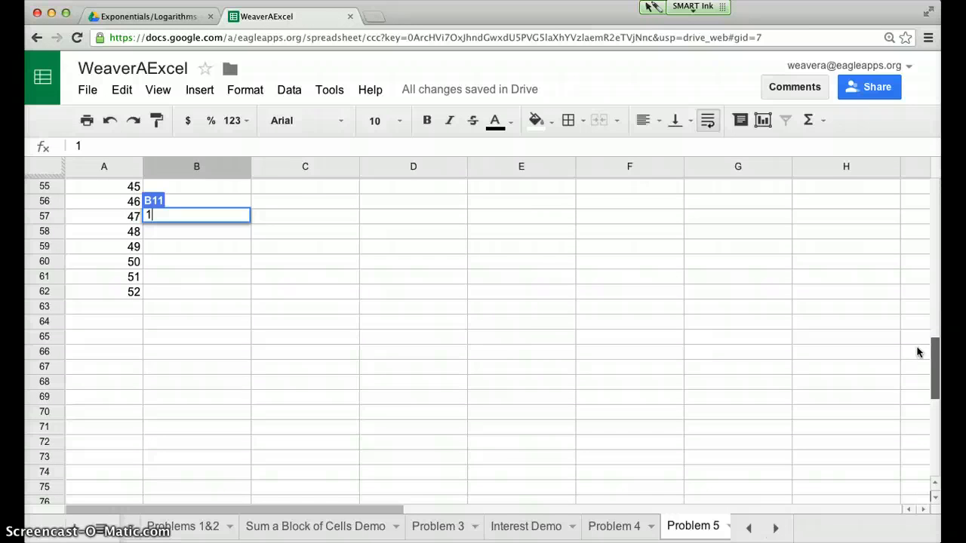
drag(919, 352, 919, 349)
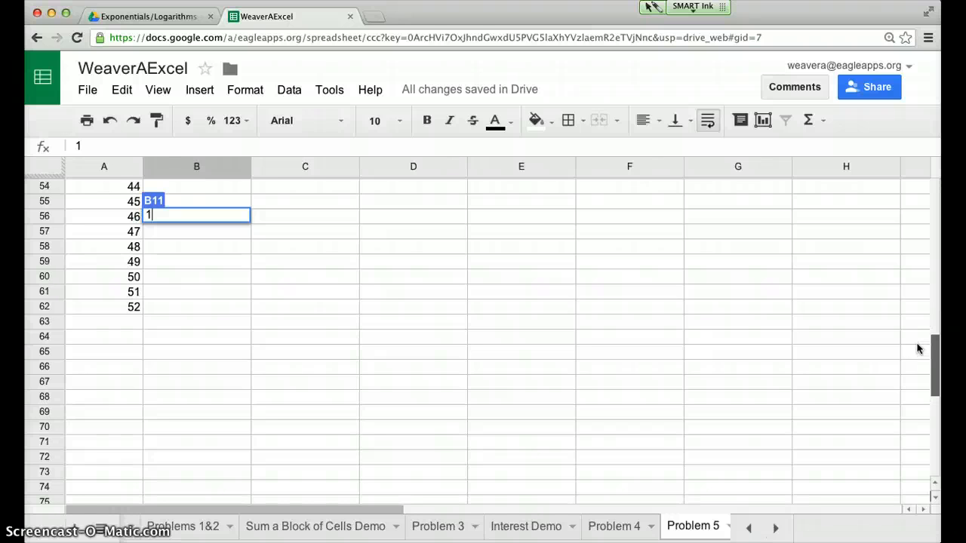
click(211, 313)
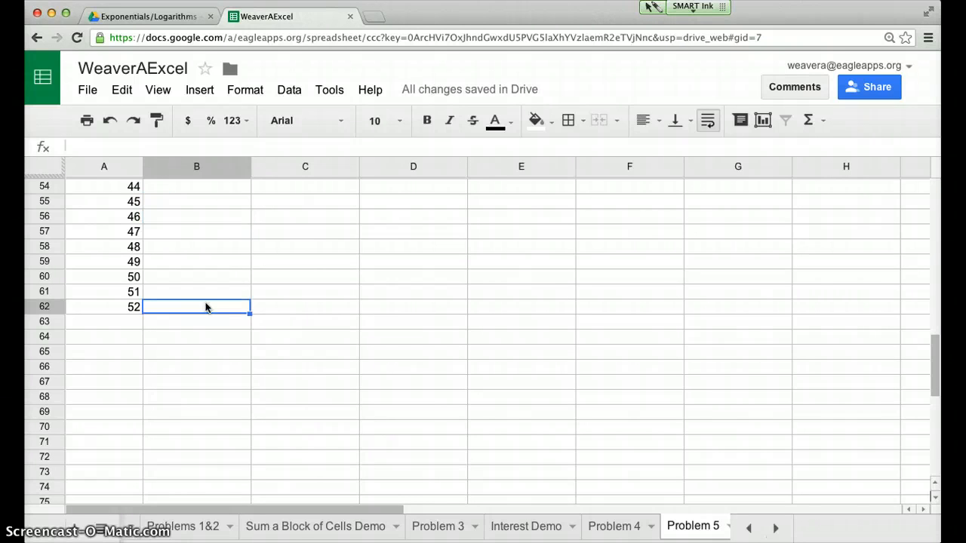
drag(933, 362, 933, 187)
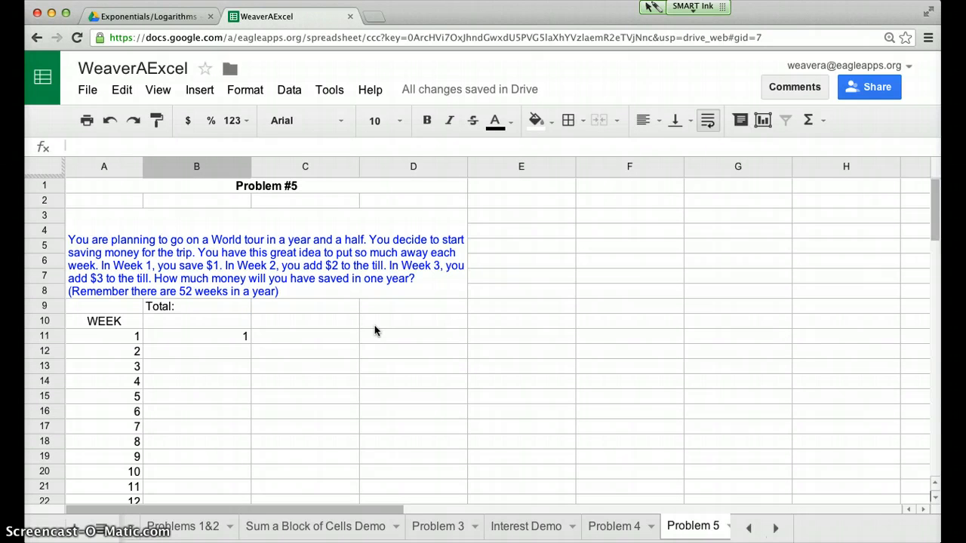